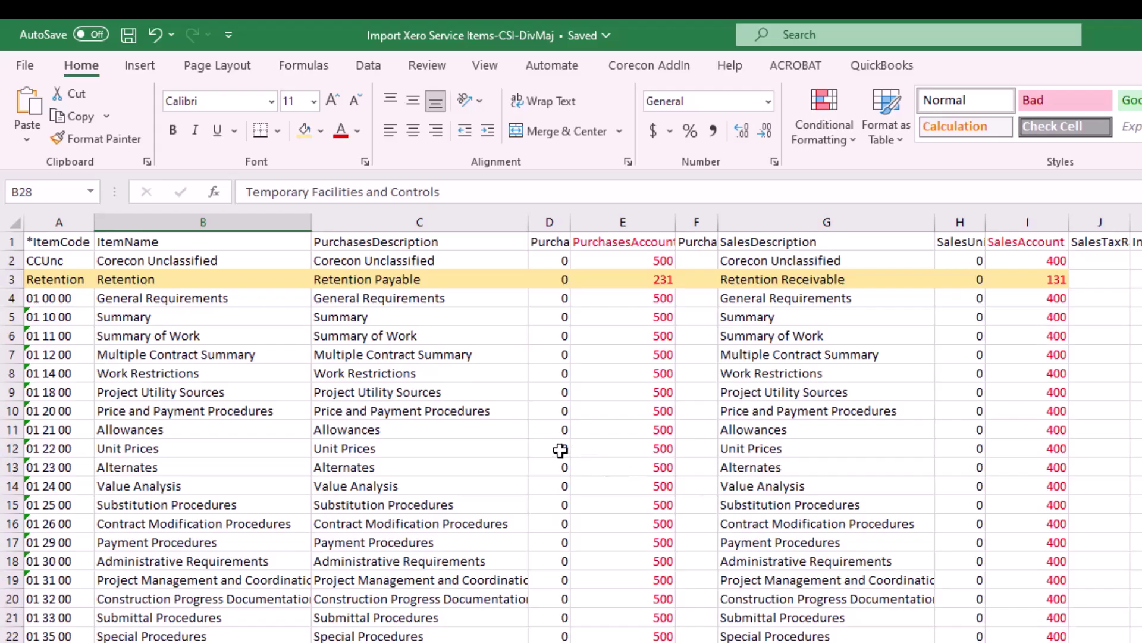
Examine the CCUnc and Retention item codes and the Retention row's purchases and sales account codes in the import spreadsheet.
left_click(19, 260)
left_click(66, 259)
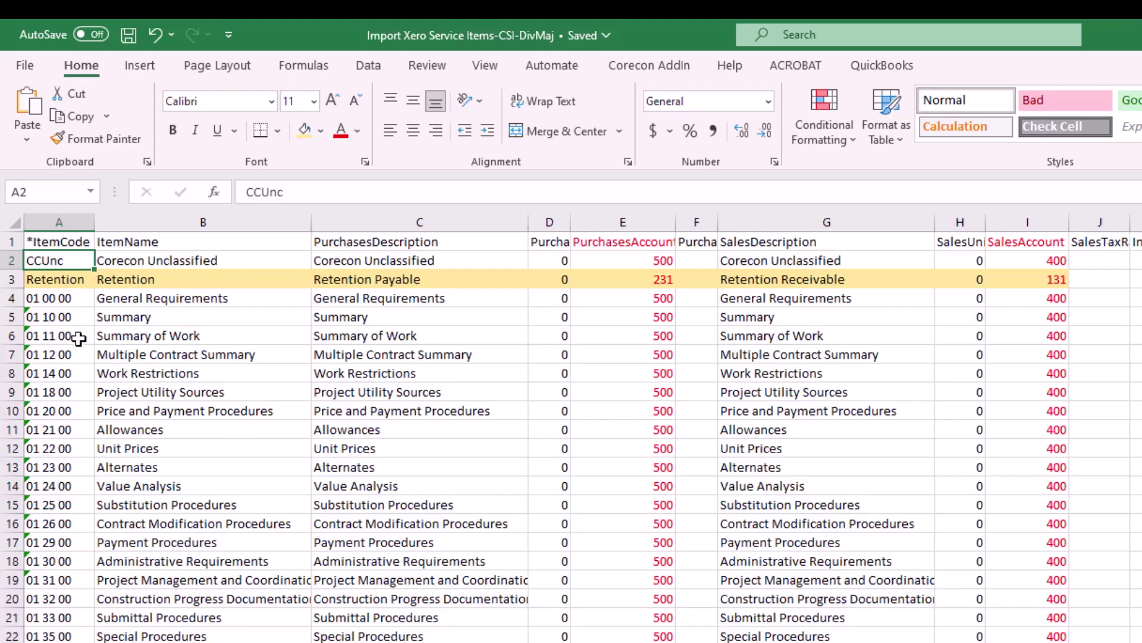
left_click(57, 317)
left_click(53, 280)
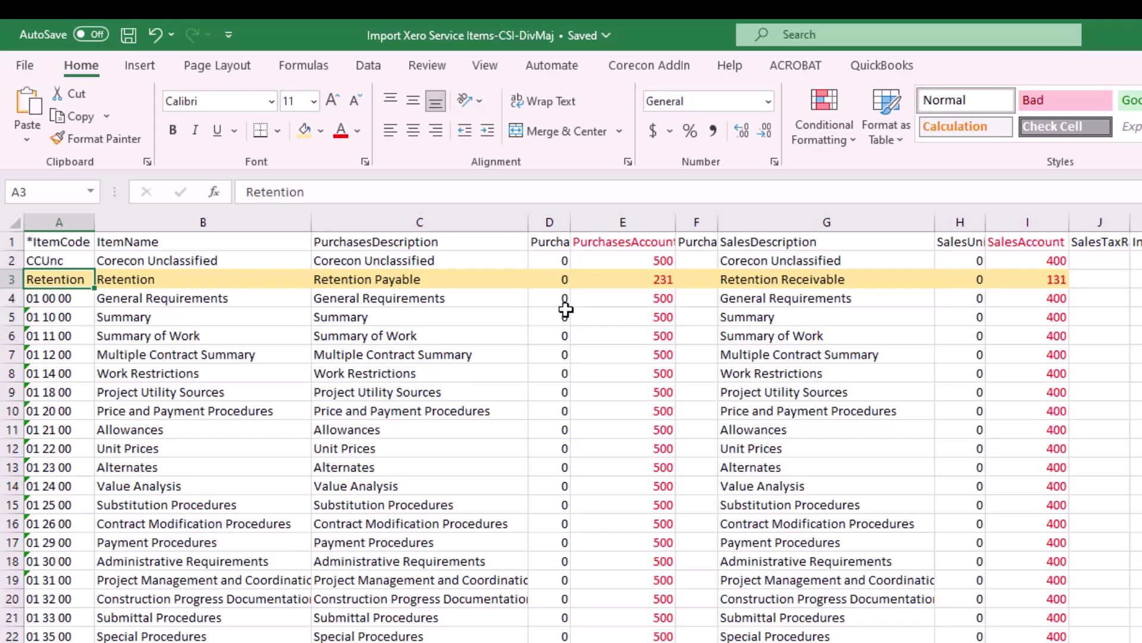
left_click(626, 276)
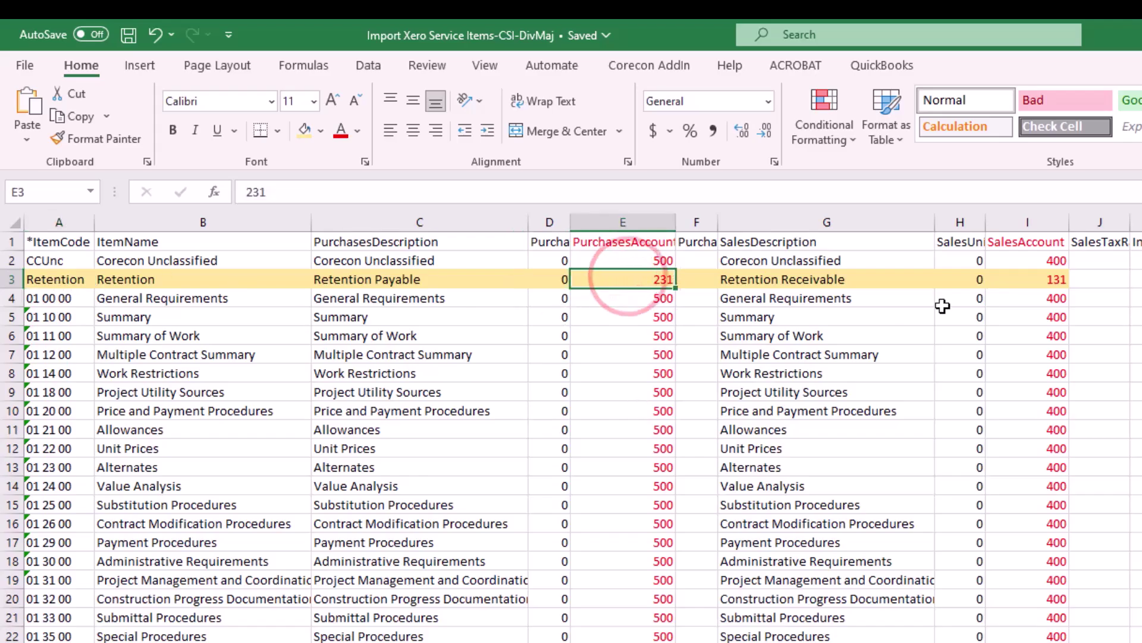
left_click(1041, 279)
left_click(623, 279)
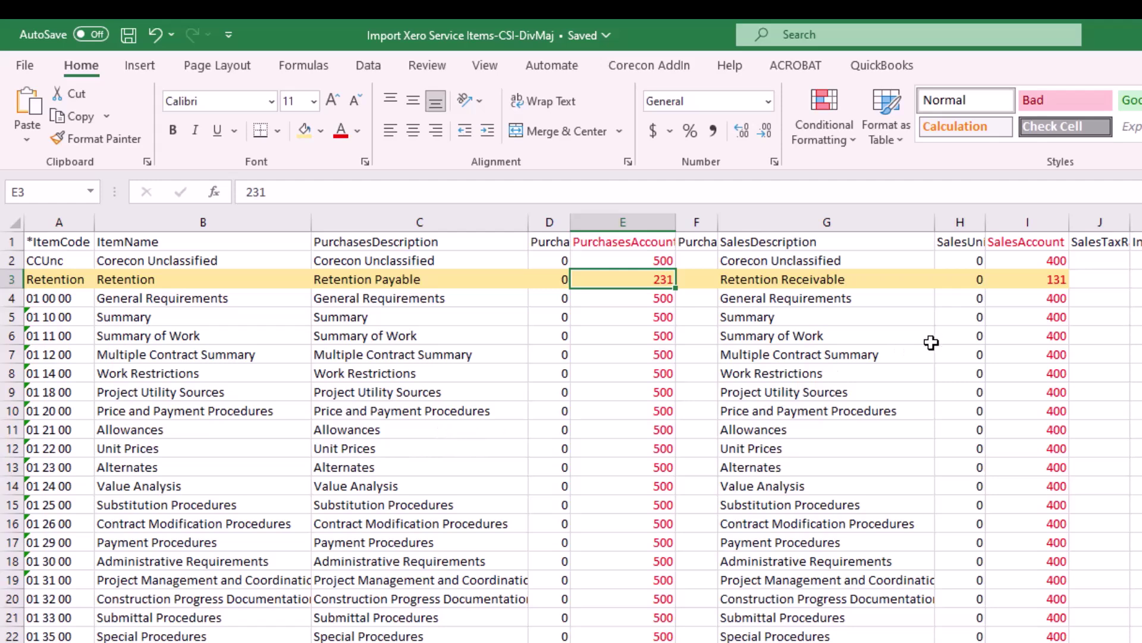
left_click(1051, 278)
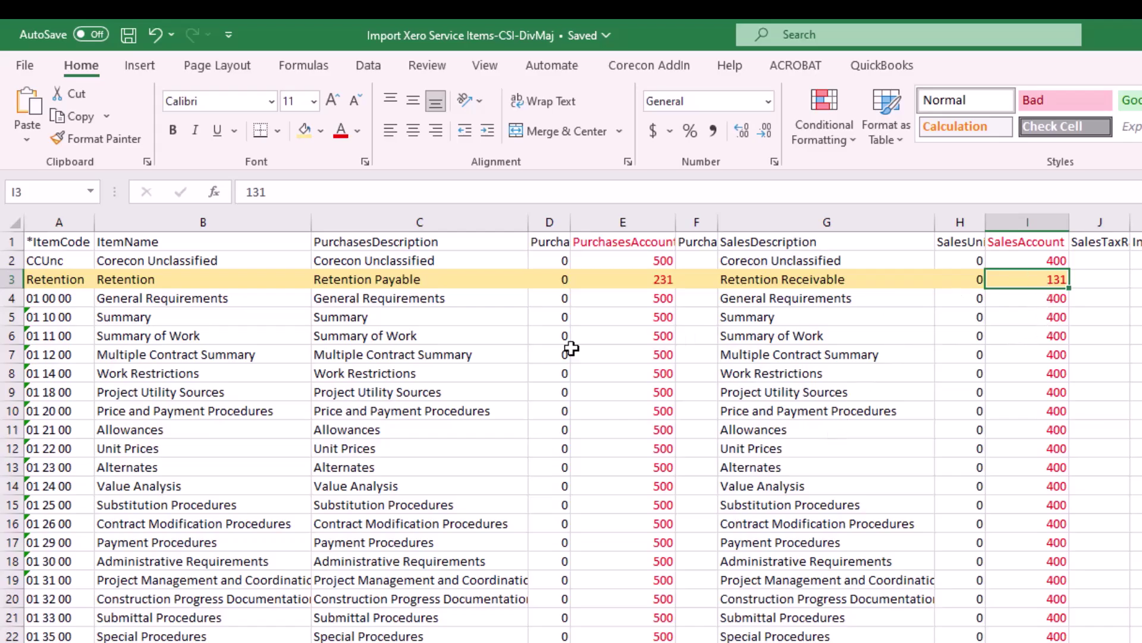
left_click(24, 65)
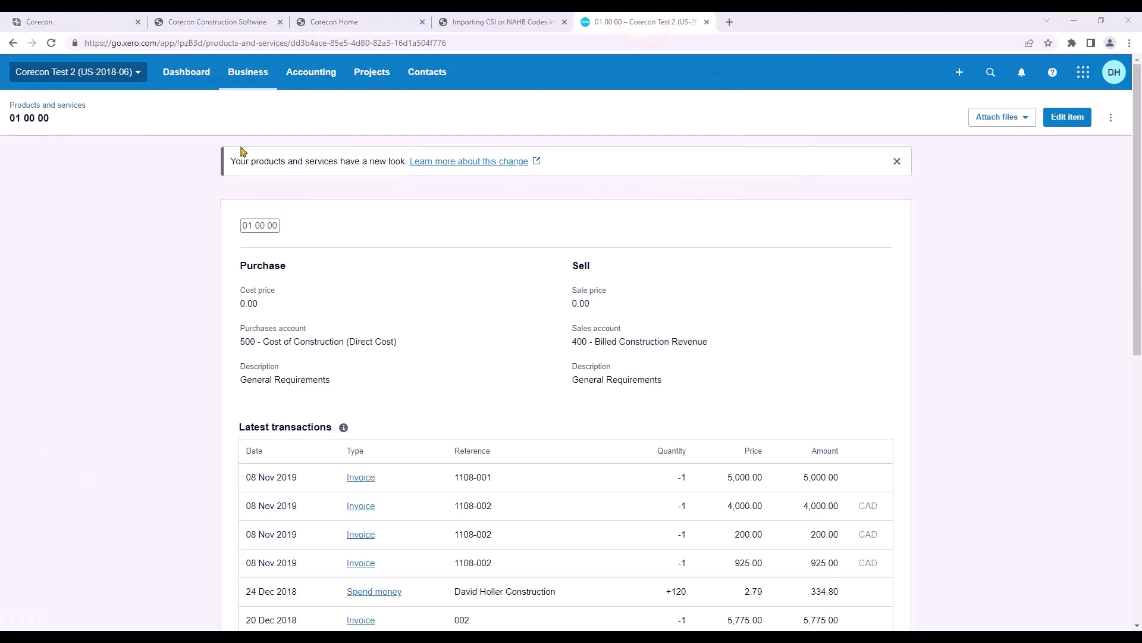
Switch to Xero and open the item import page for products and services.
left_click(242, 75)
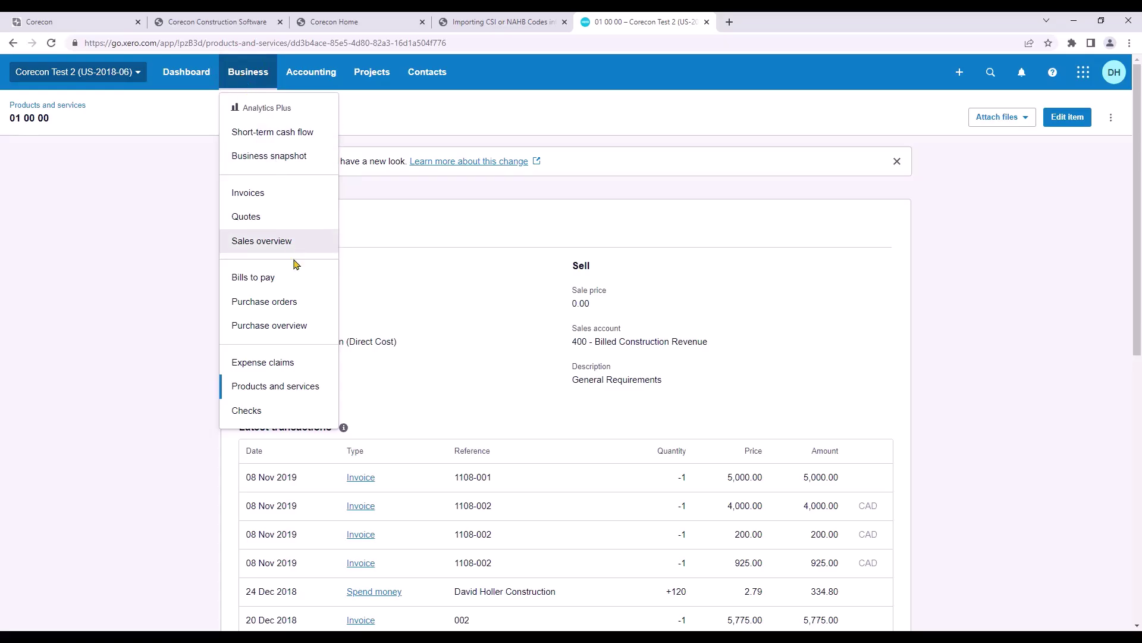
left_click(278, 386)
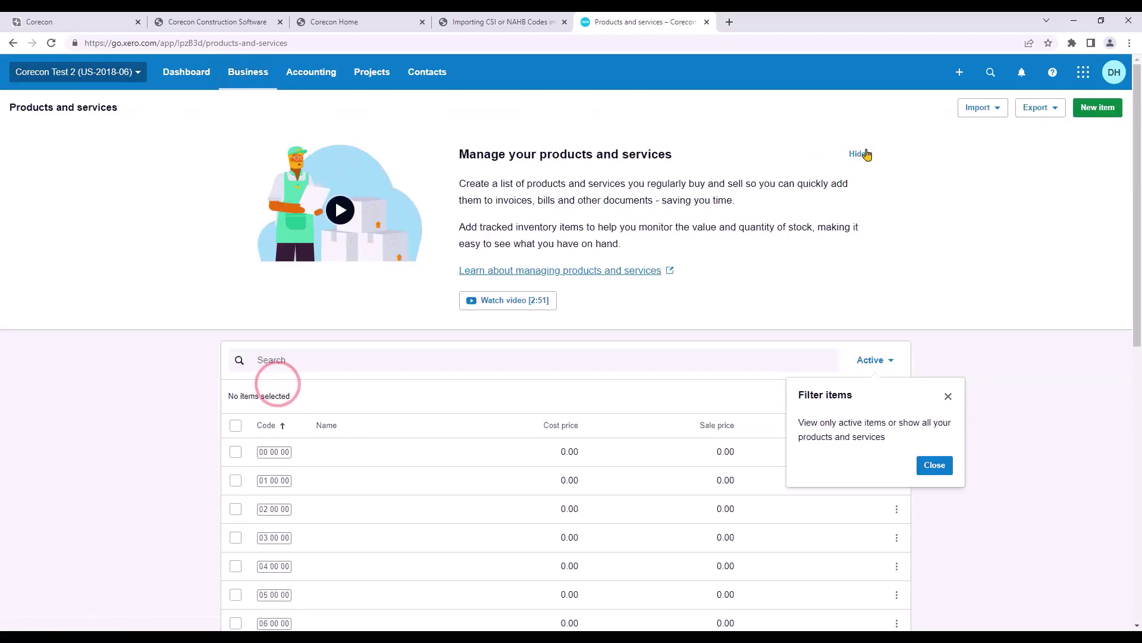
left_click(992, 109)
left_click(981, 143)
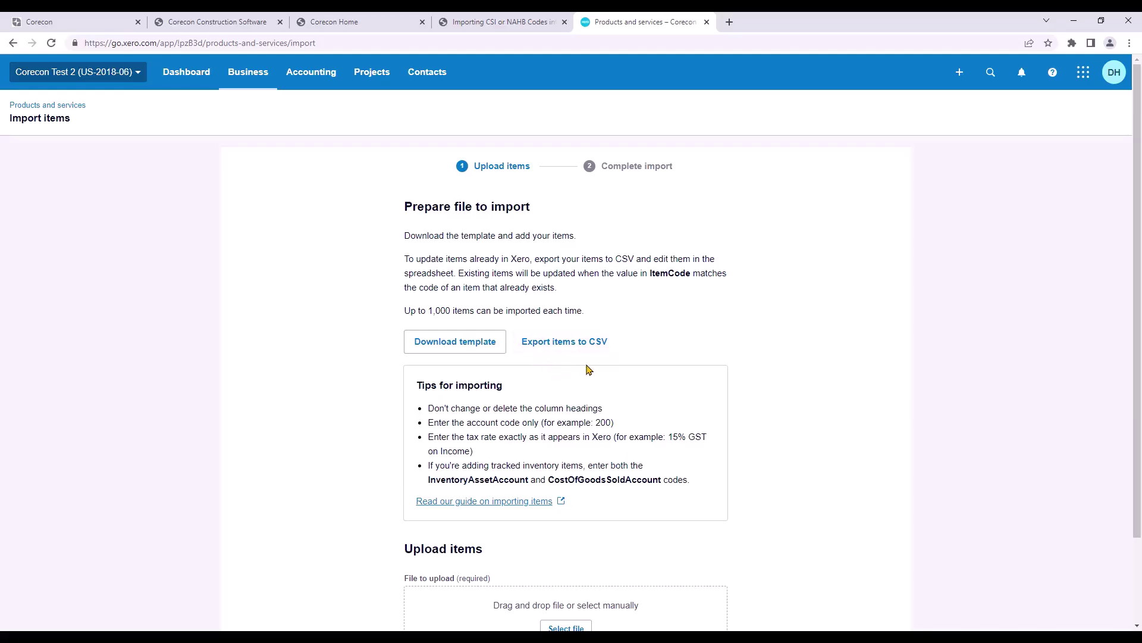
Upload Import Xero Service Items-CSI-DivMaj.csv as the items file and complete the import.
scroll(596, 377, "down", 2)
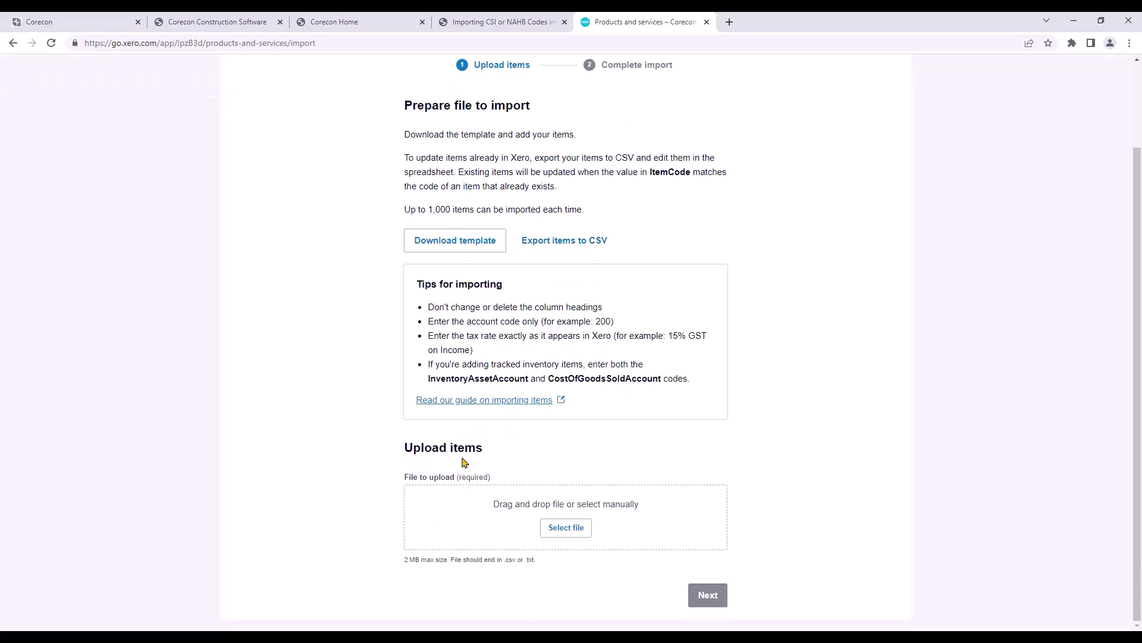
left_click(560, 538)
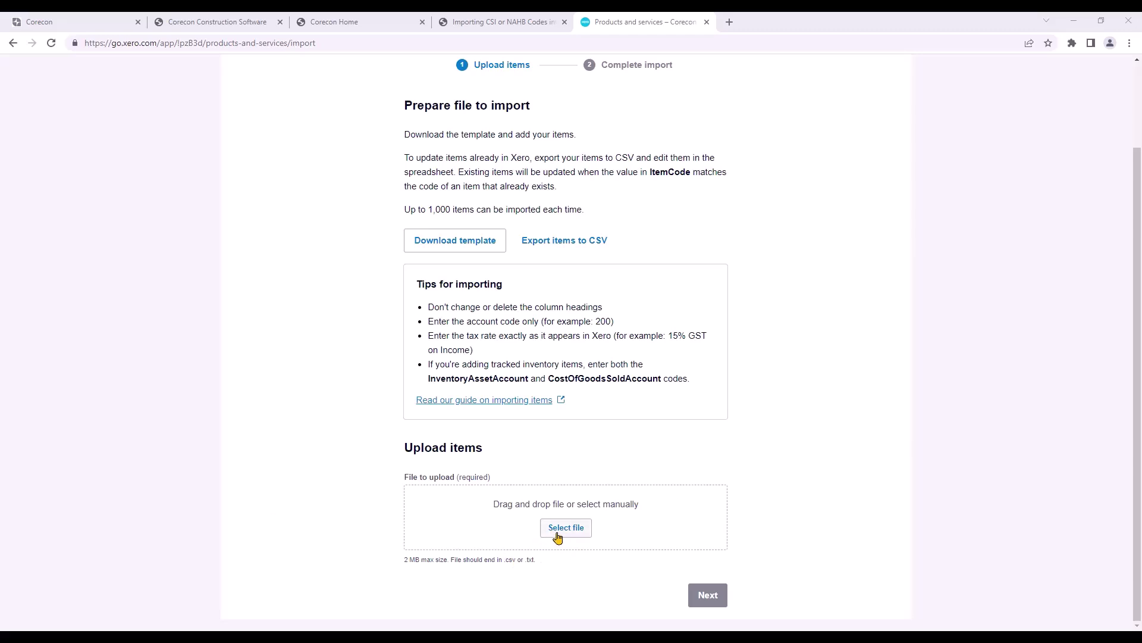
left_click_drag(351, 541, 651, 543)
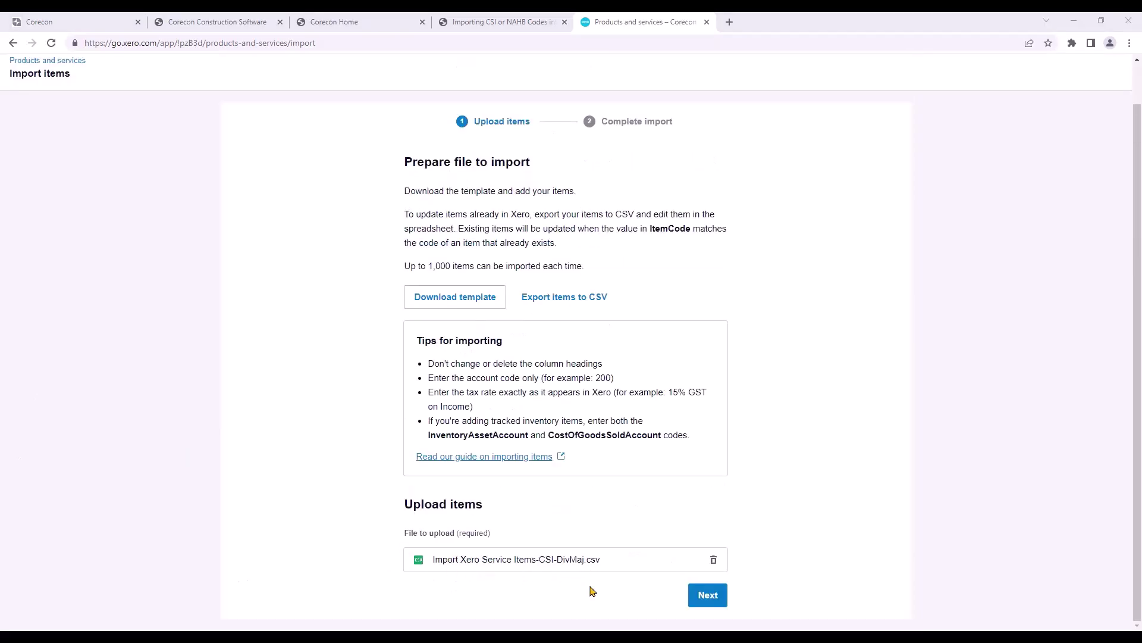
left_click(709, 596)
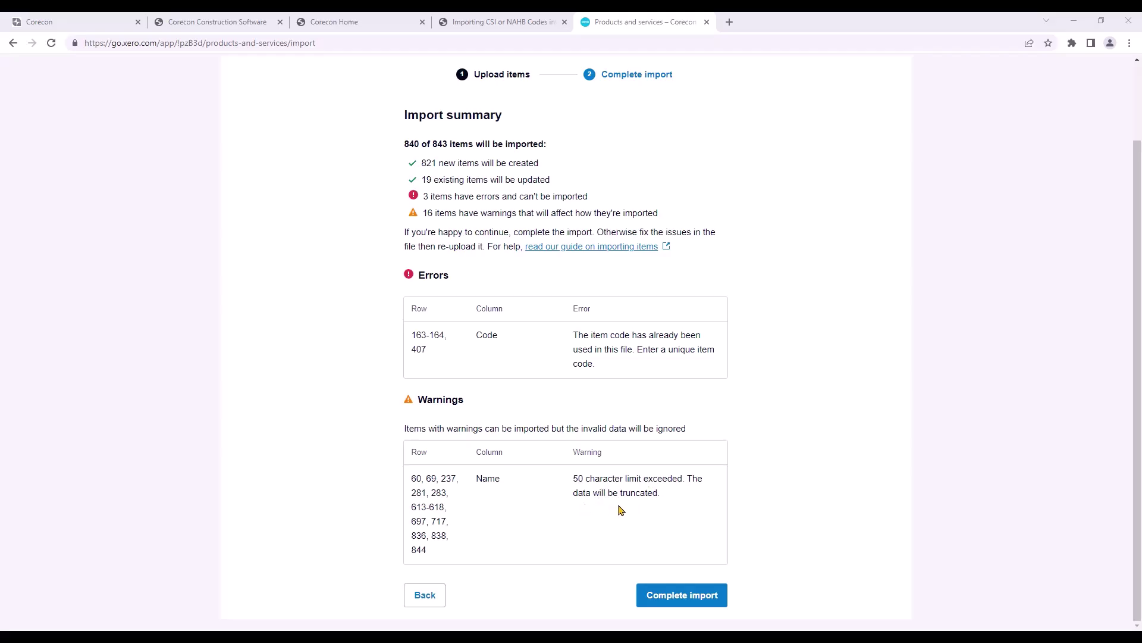
left_click(676, 596)
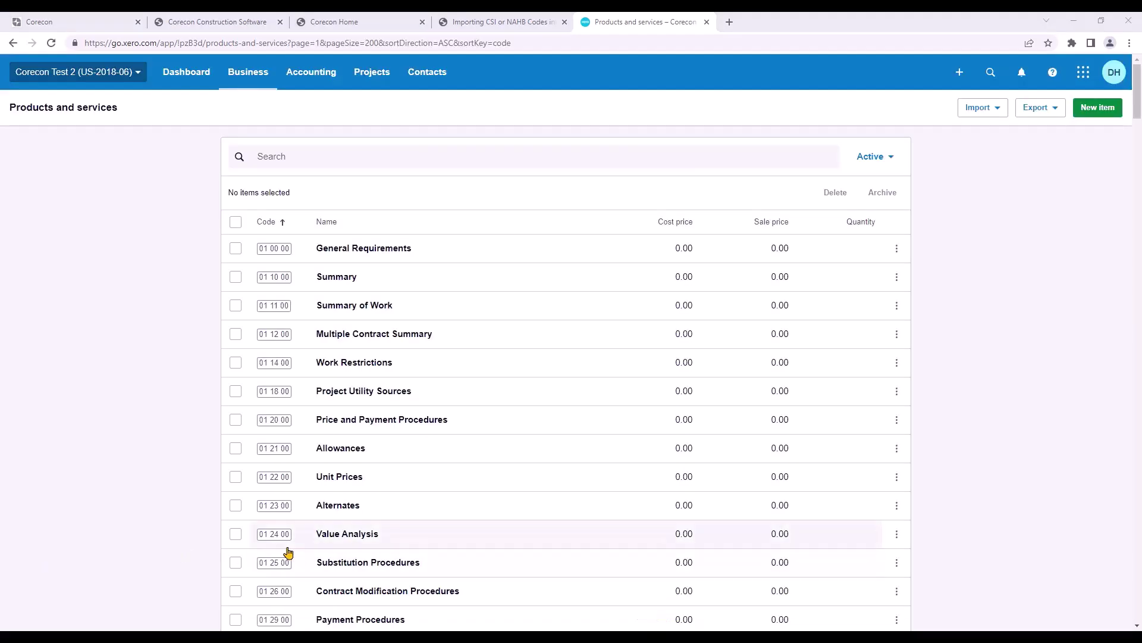
Examine the imported Demolition item (02 41 00) and its purchases and sales accounts, then return to the products and services list.
scroll(402, 459, "down", 2)
scroll(406, 459, "down", 10)
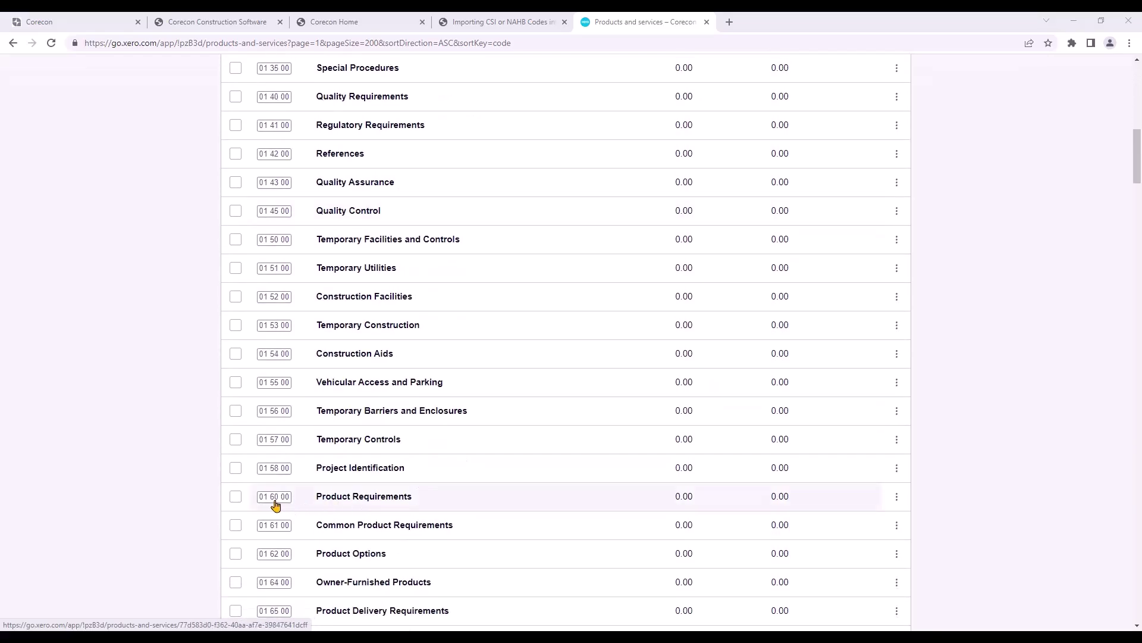
scroll(461, 470, "down", 20)
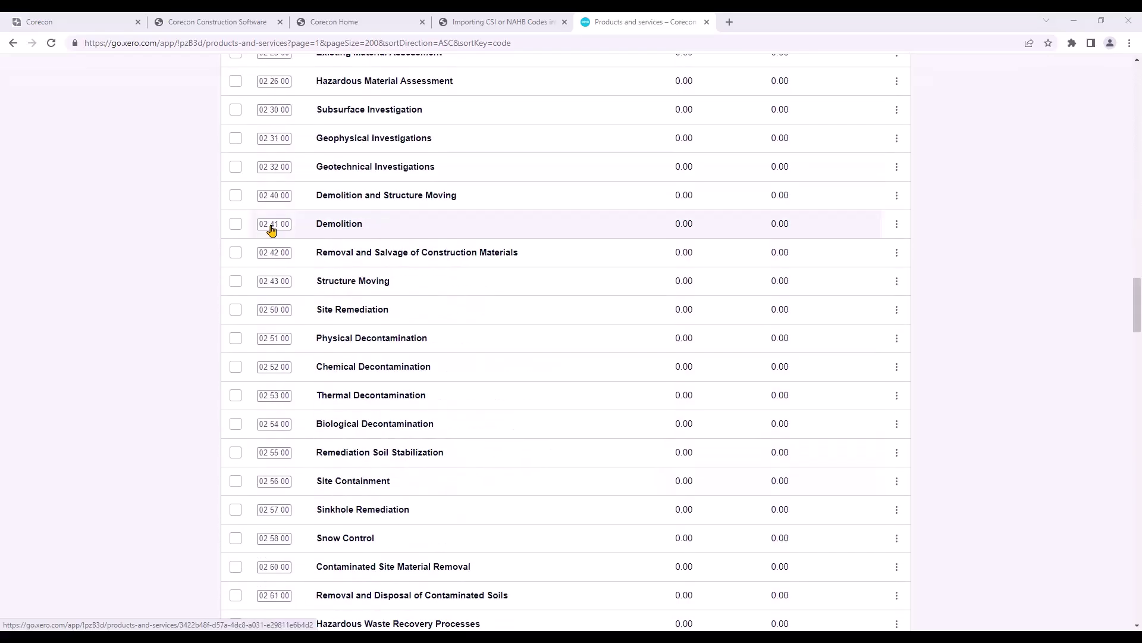
left_click(271, 226)
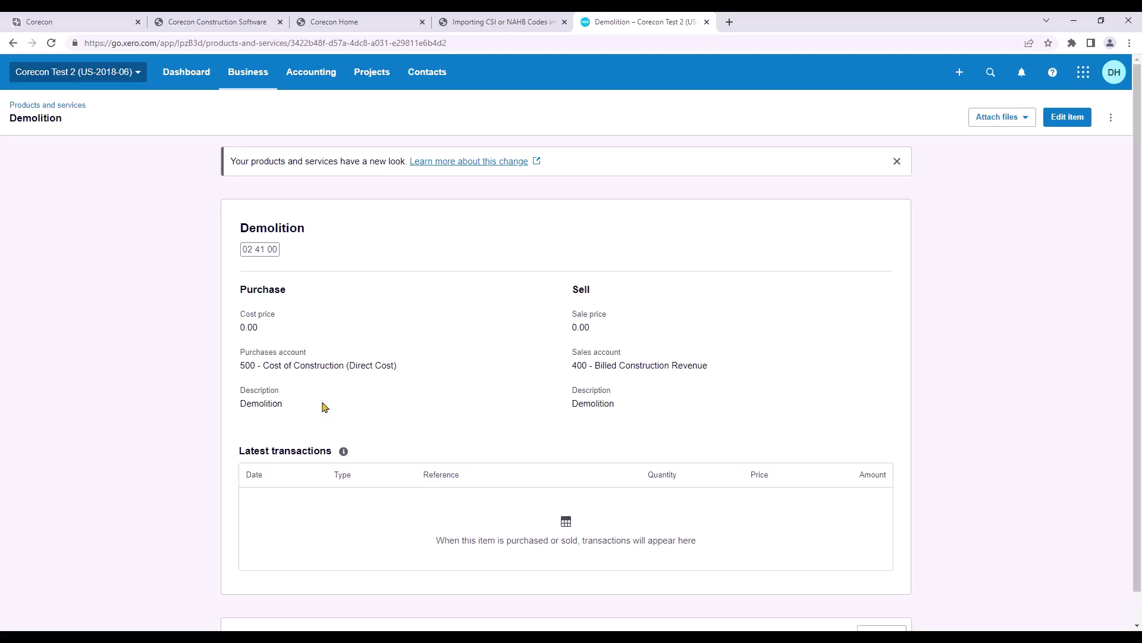
left_click(897, 161)
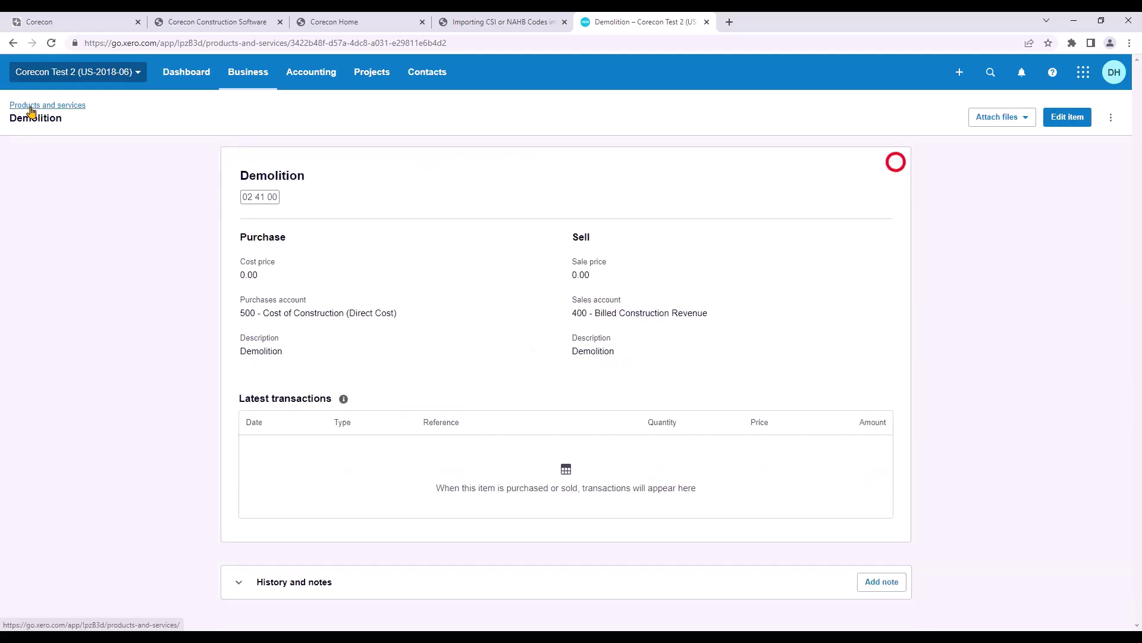
left_click(31, 105)
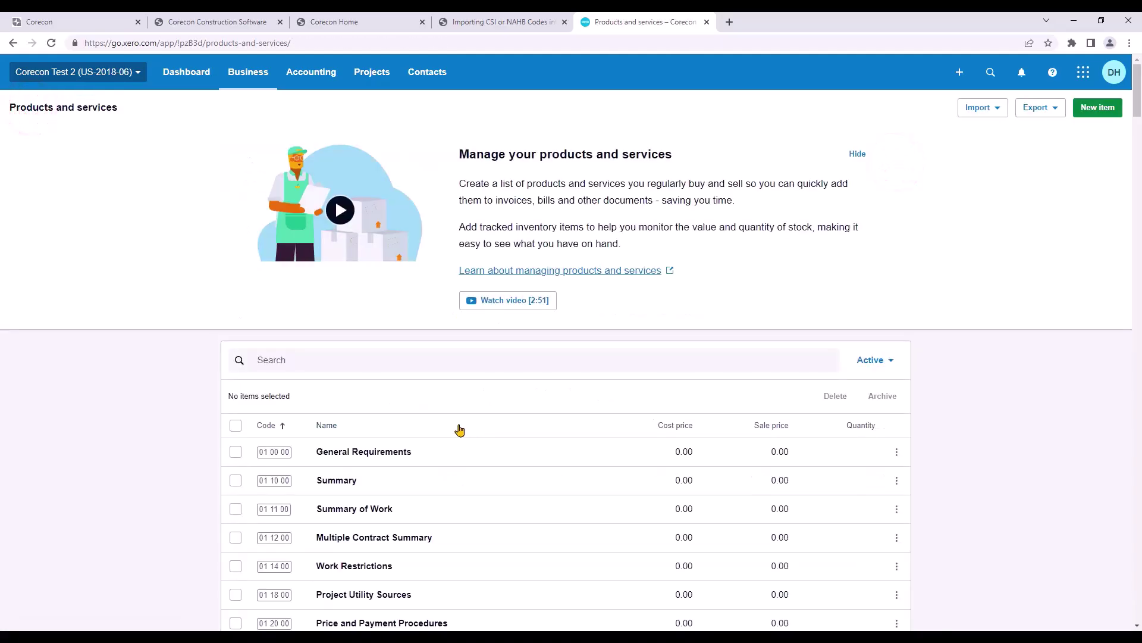
Go to page 5 of the items list, check the Retention item's purchases and sales accounts, and return to the list.
scroll(459, 428, "down", 2)
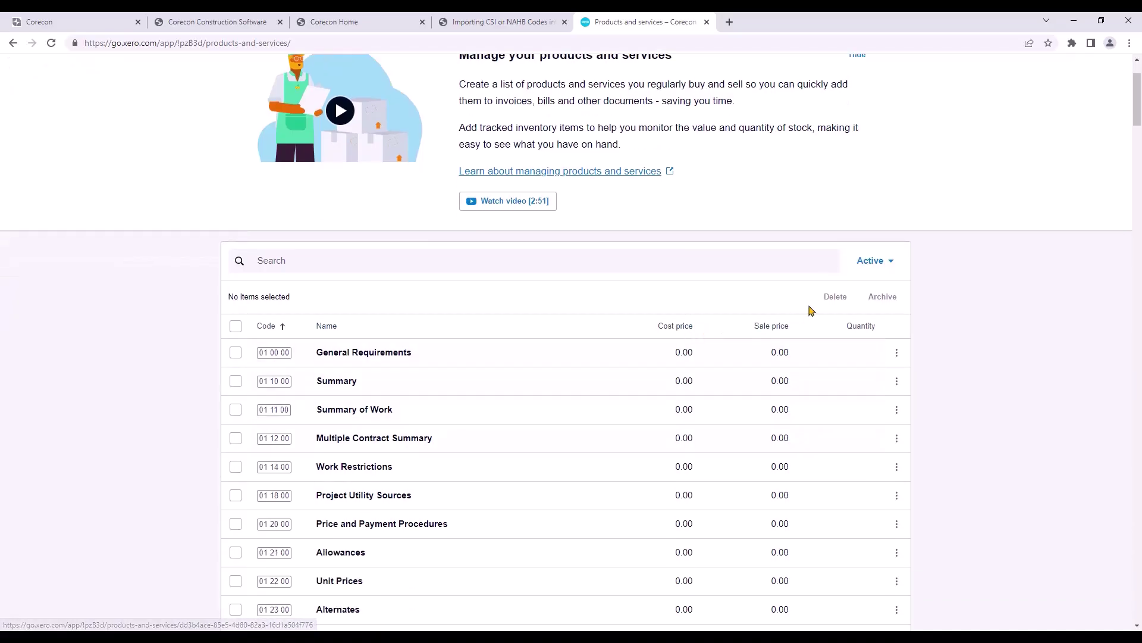
scroll(477, 319, "down", 5)
scroll(476, 320, "down", 15)
left_click_drag(1137, 229, 1137, 613)
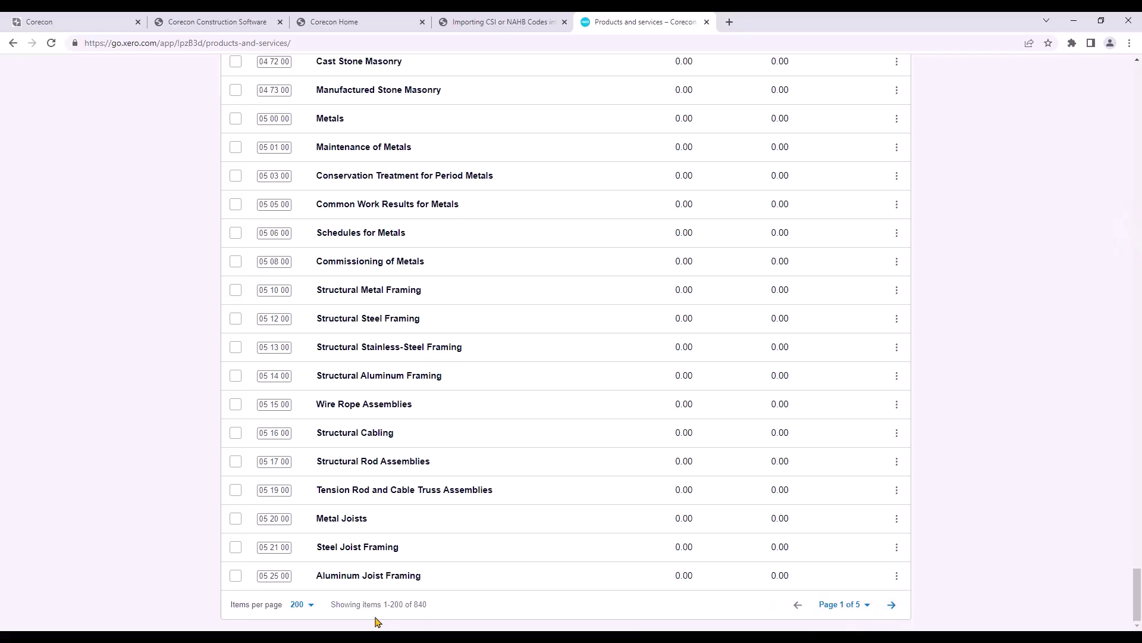
left_click(866, 605)
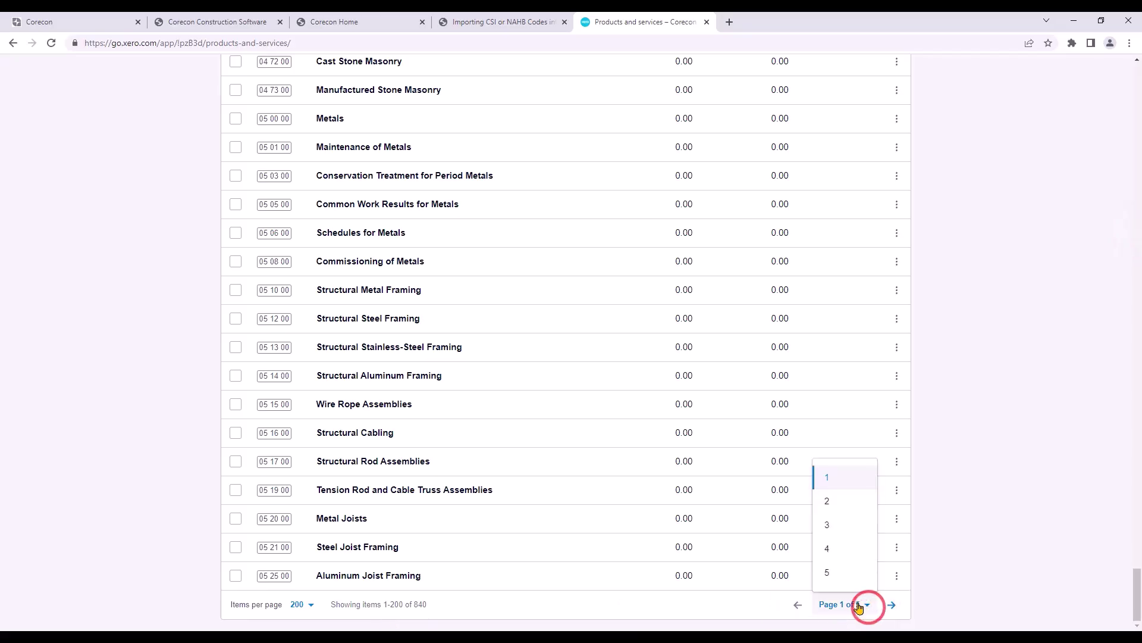
left_click(829, 574)
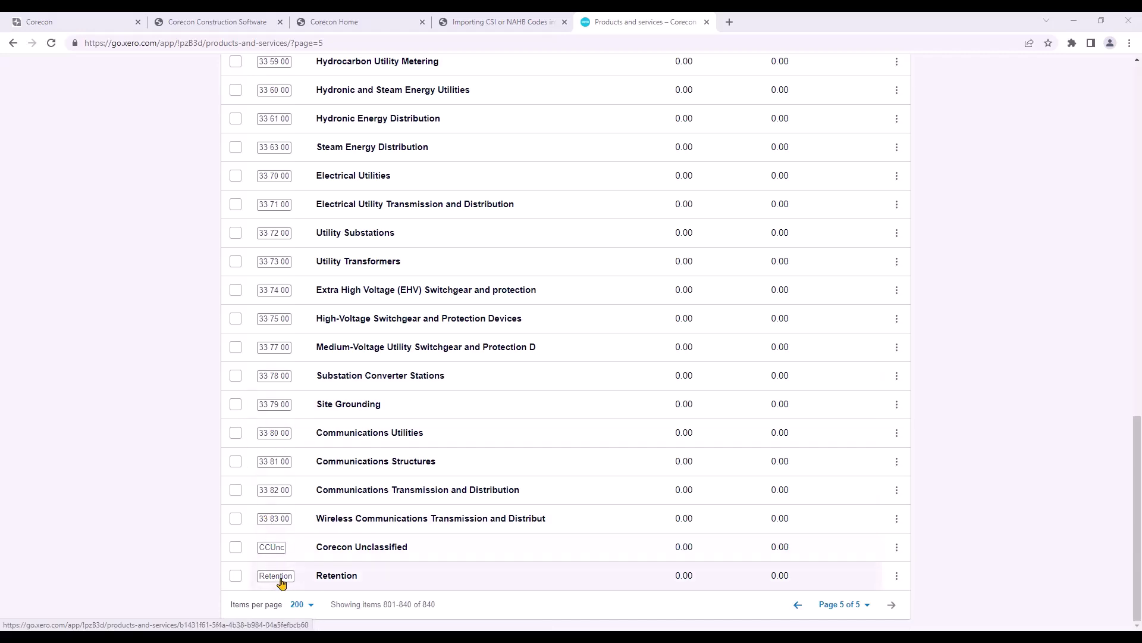
left_click(269, 580)
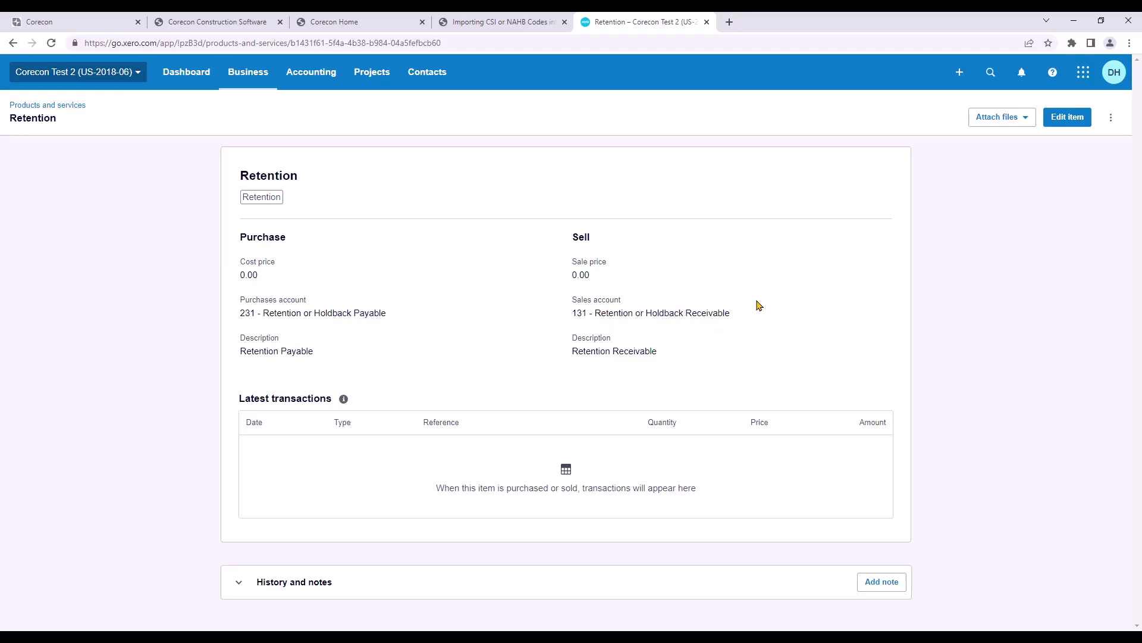
left_click(47, 105)
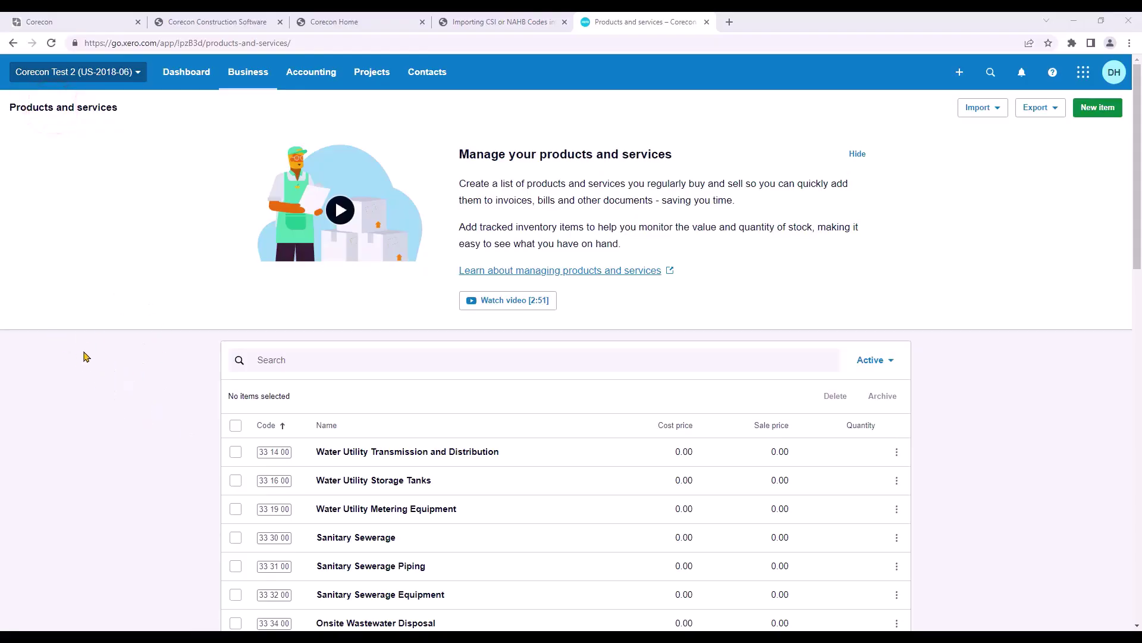
Switch to Corecon, check the accounting system chosen in the company profile, and return to the Corecon home page.
left_click(42, 23)
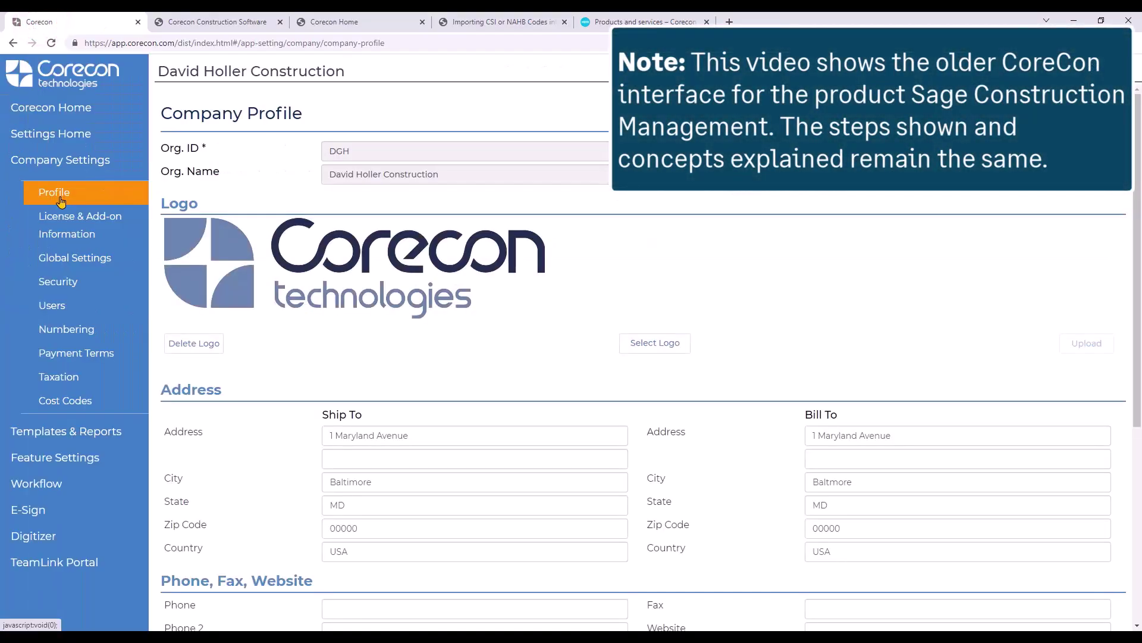
scroll(370, 426, "down", 5)
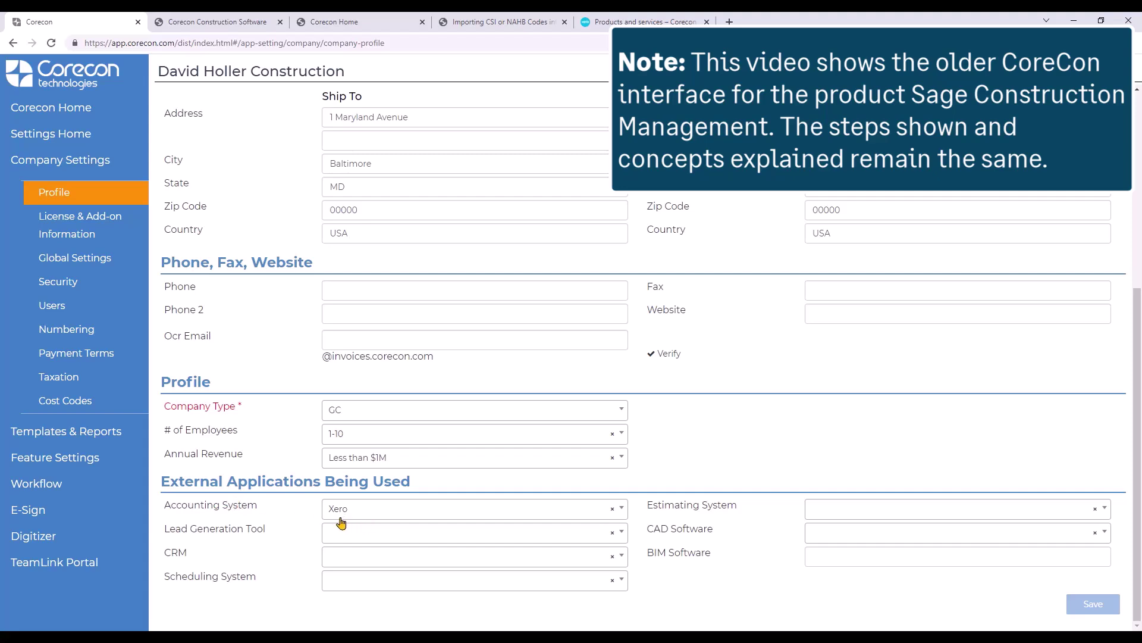
left_click(33, 116)
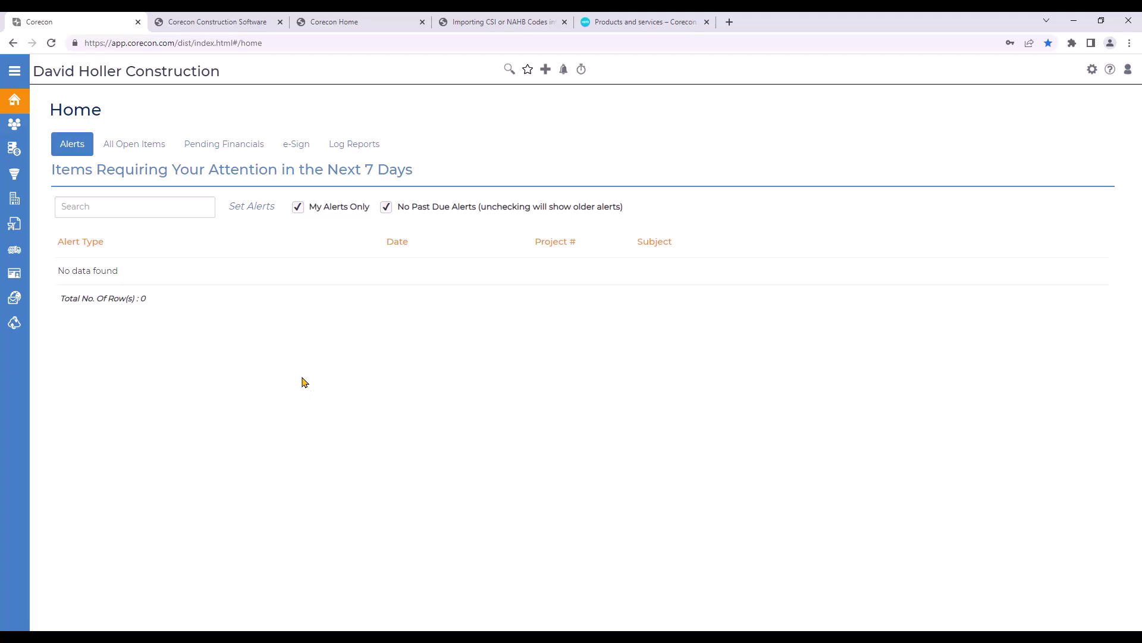
Open CoreconLink for Xero and connect it to Xero, allowing access to the Corecon Test 2 (US-2018-06) organisation.
mouse_move(15, 329)
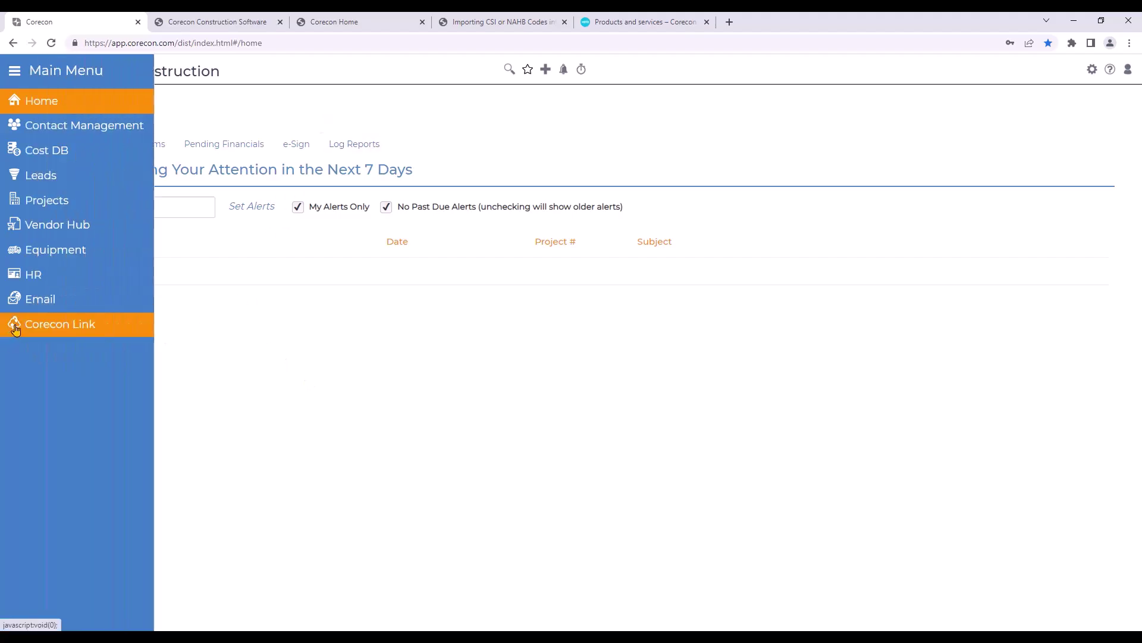
left_click(48, 332)
left_click(628, 111)
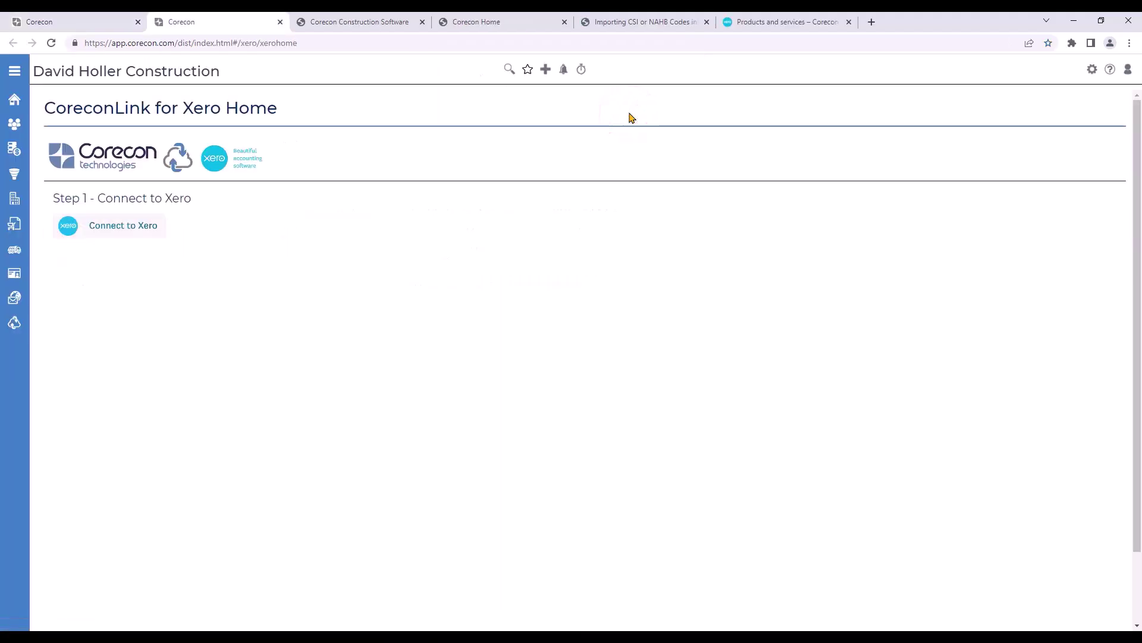
left_click(123, 230)
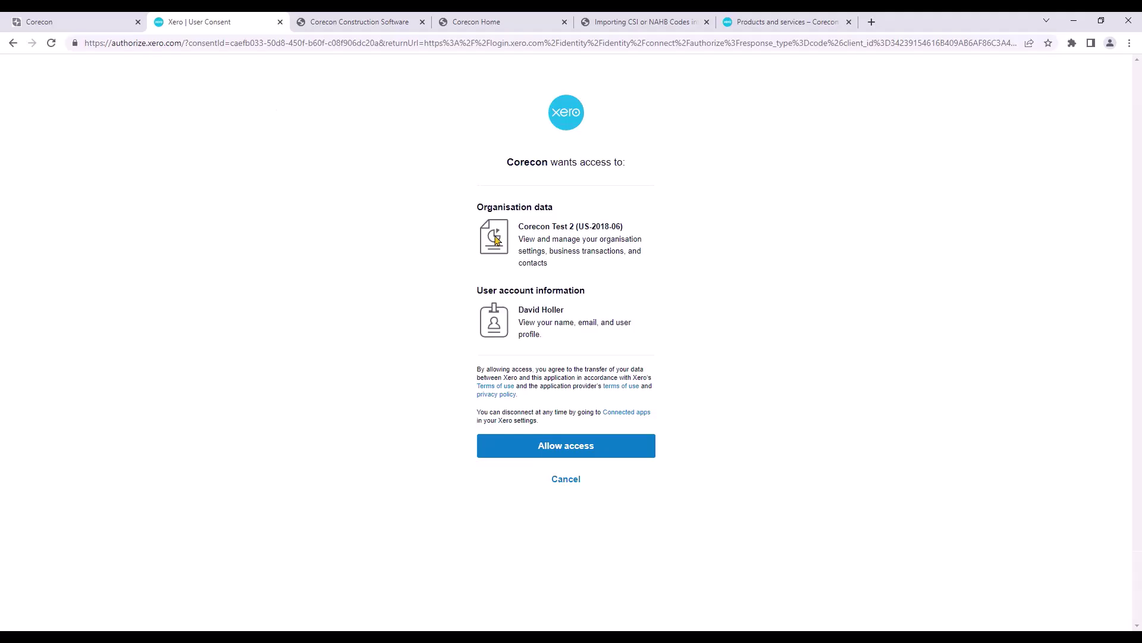
left_click(562, 239)
left_click(566, 450)
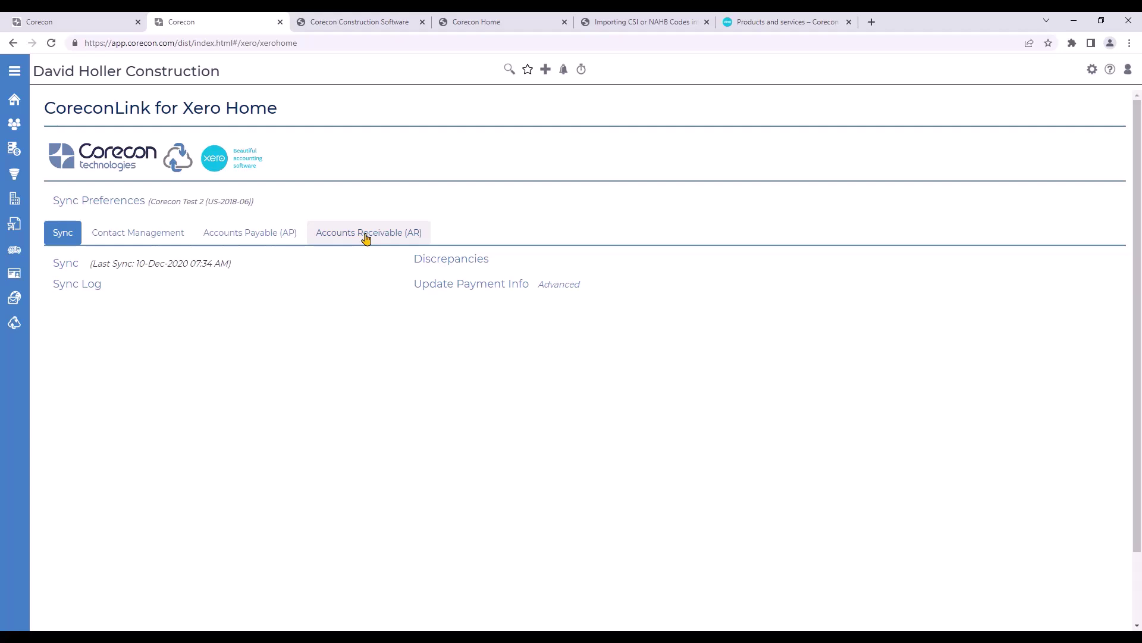
In the contact management sync preferences, set the company sync option to "Use last modified entity as master (recommended)".
left_click(90, 204)
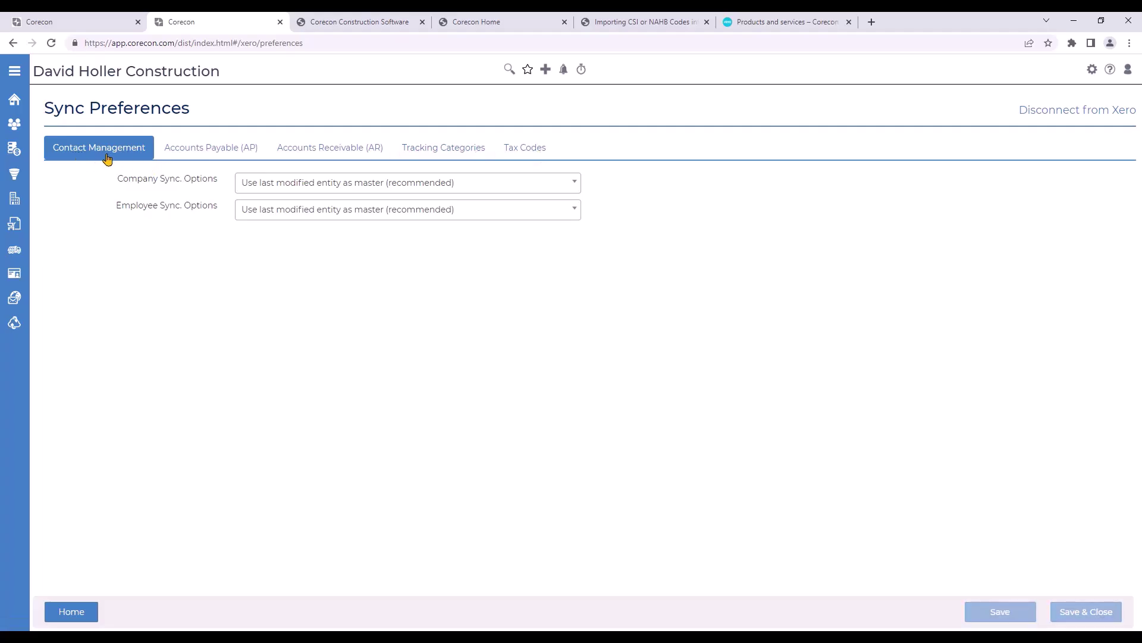
left_click(290, 189)
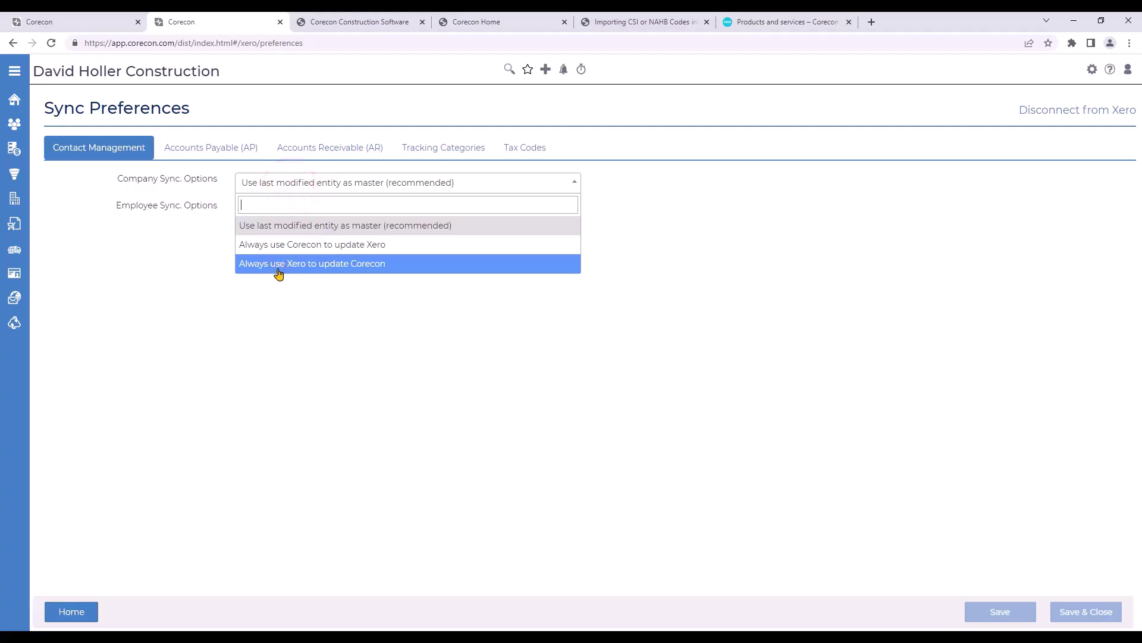
left_click(284, 228)
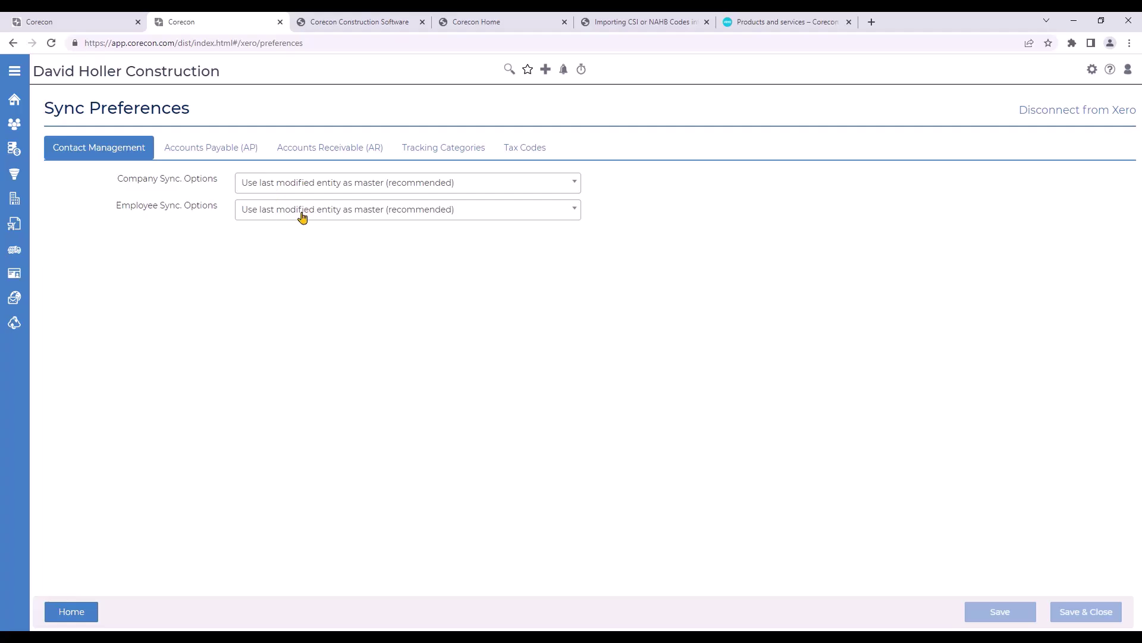
In the accounts payable preferences, review the default bank account choices and choose to auto-link AP items by exact Job Cost Code match.
left_click(201, 149)
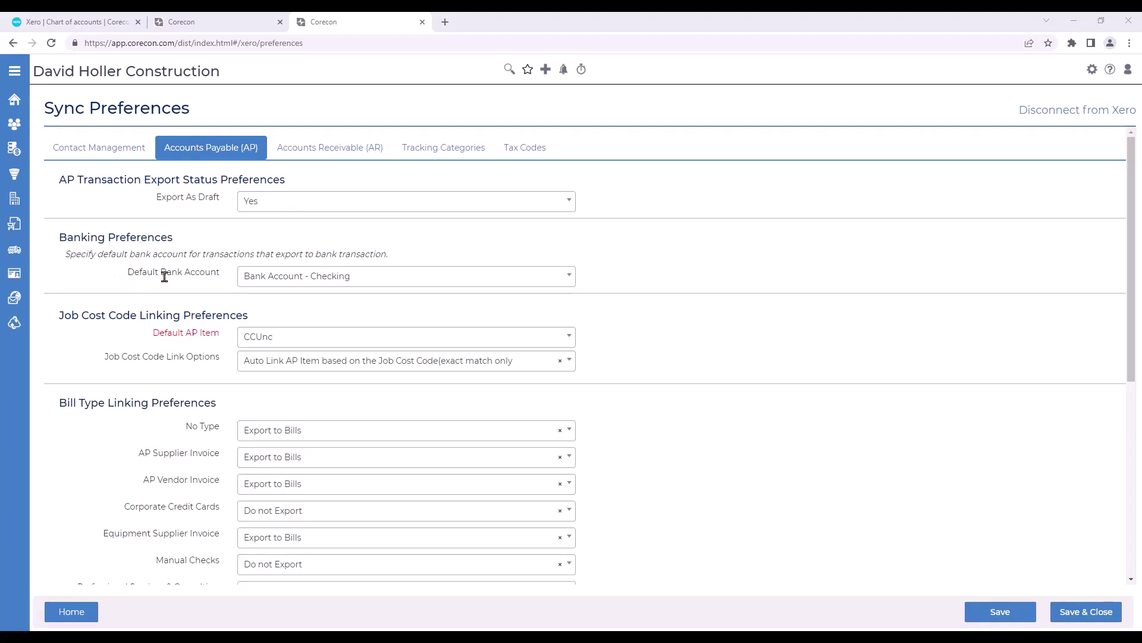
left_click(278, 281)
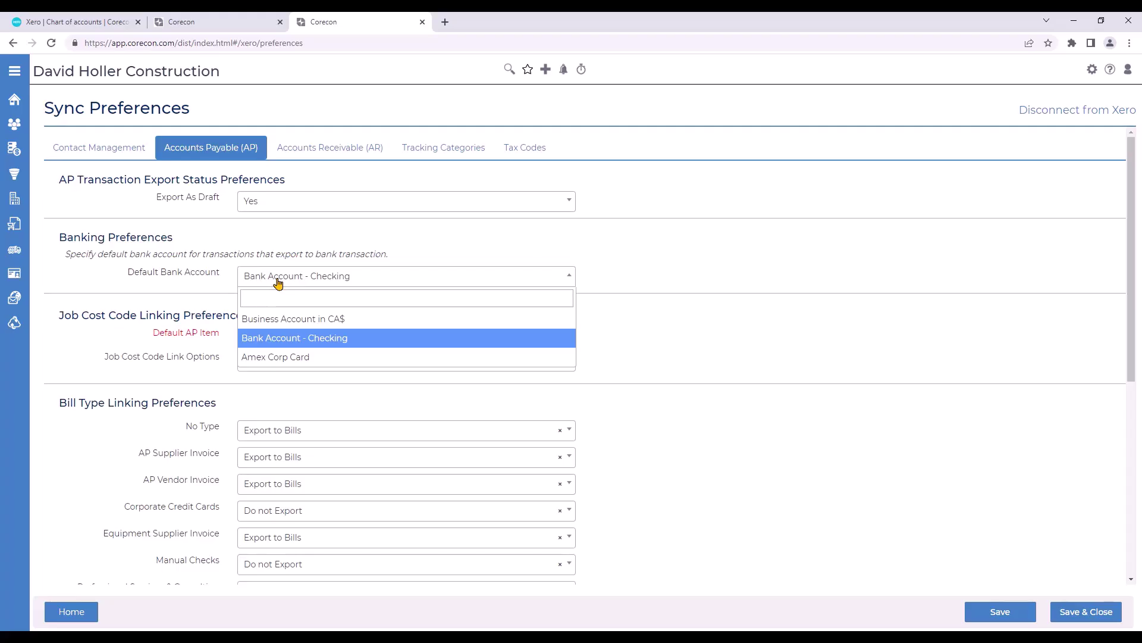
left_click(278, 281)
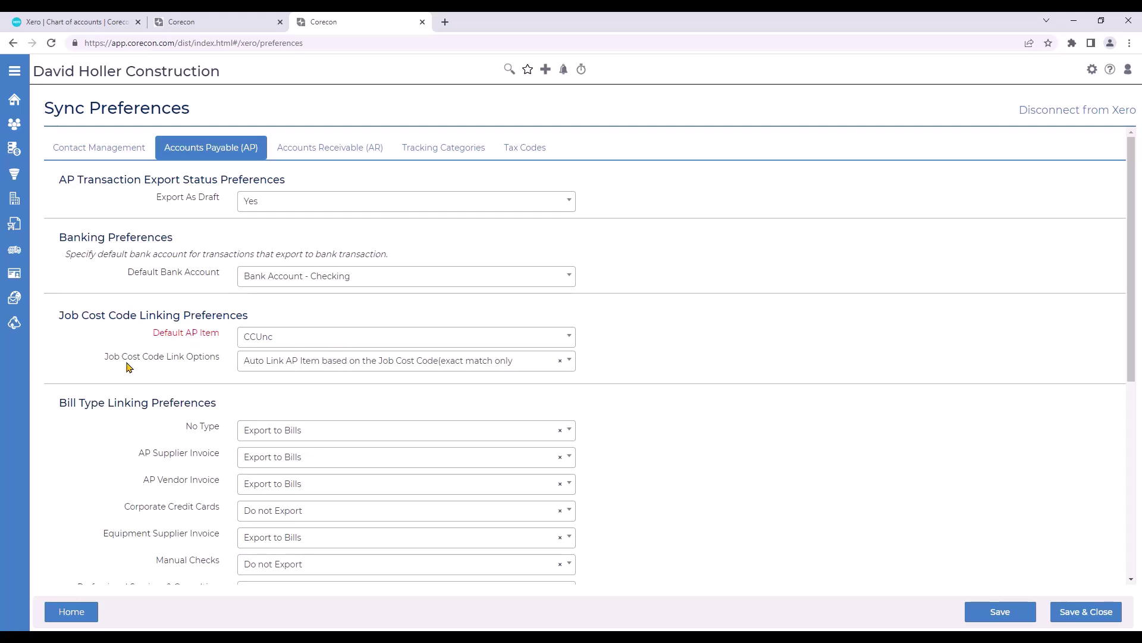
left_click(294, 360)
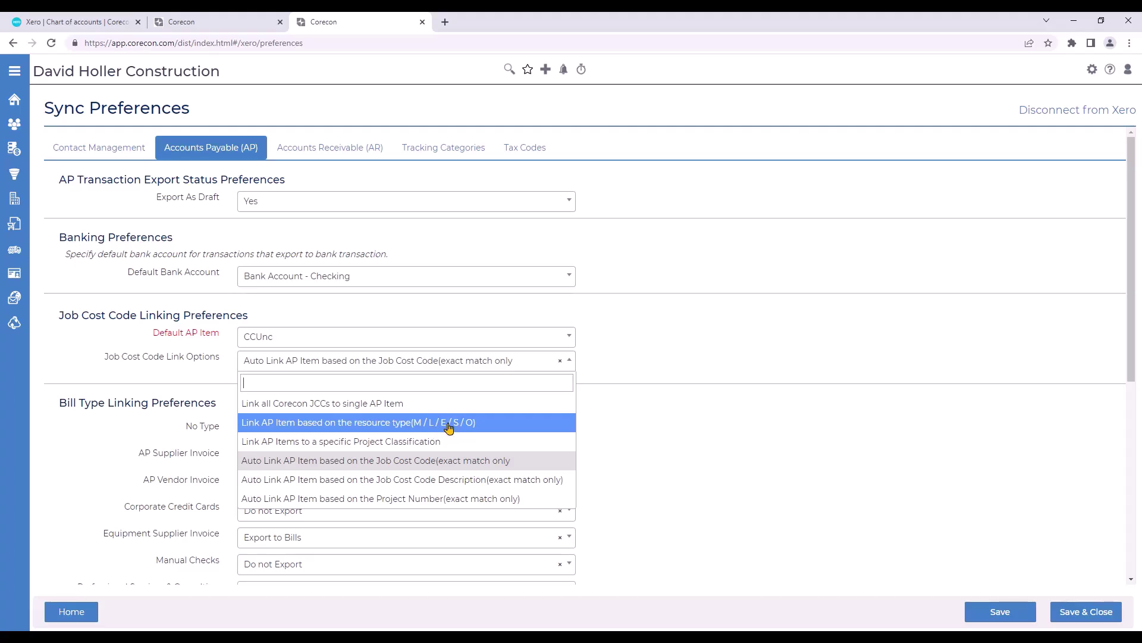
left_click(429, 463)
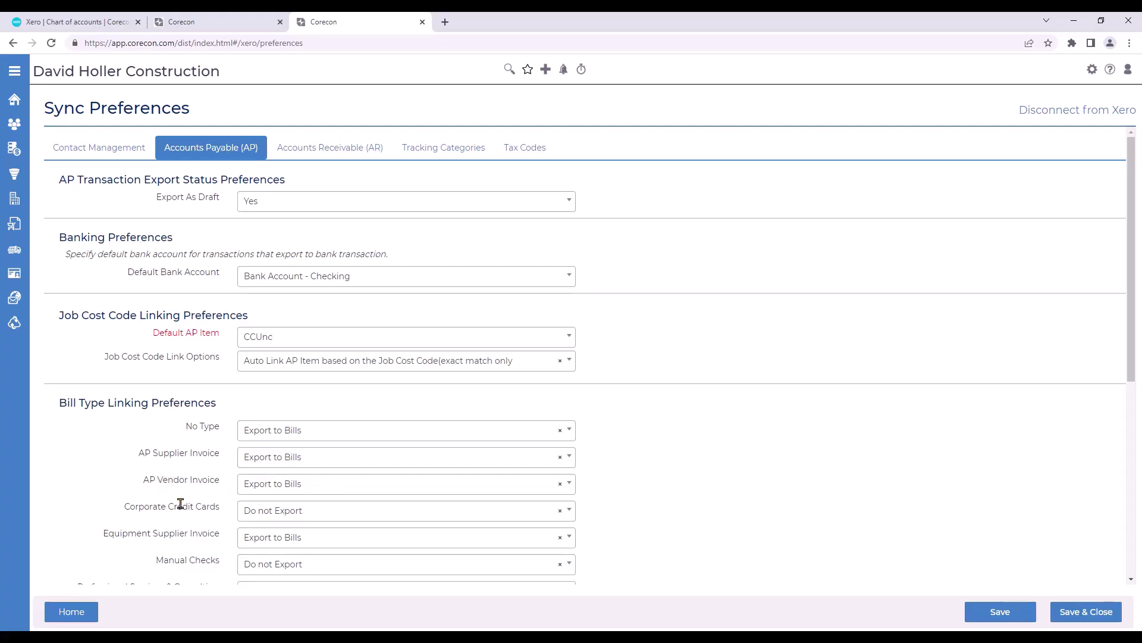
Set the Corporate Credit Cards bill type to Export as a Bank Transaction, using the Amex Corp Card bank account.
left_click(259, 517)
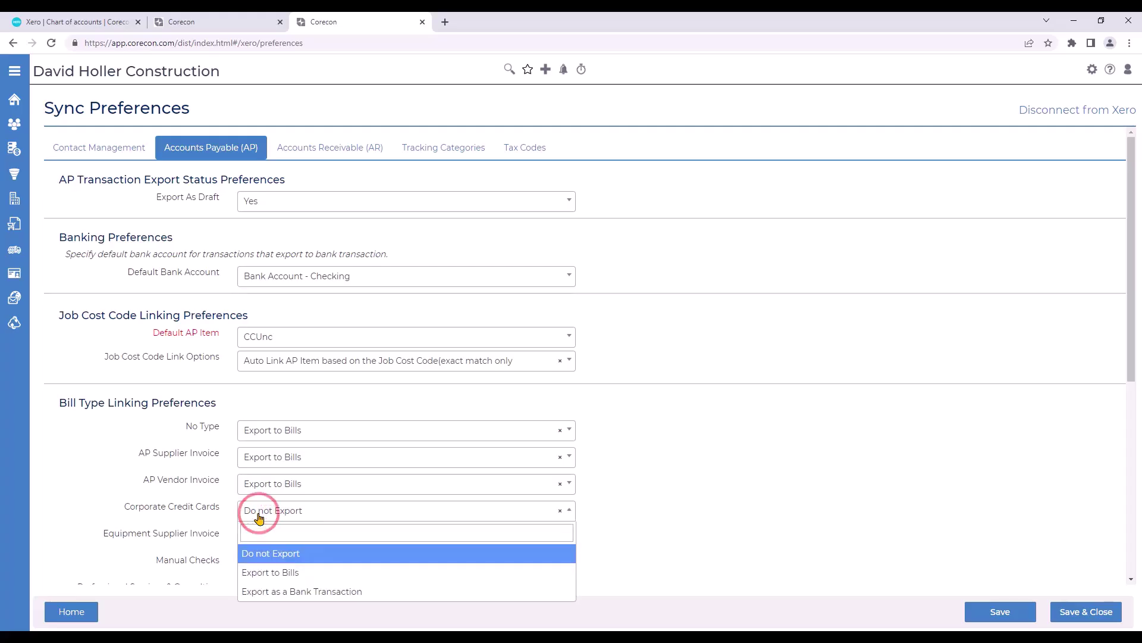
left_click(269, 592)
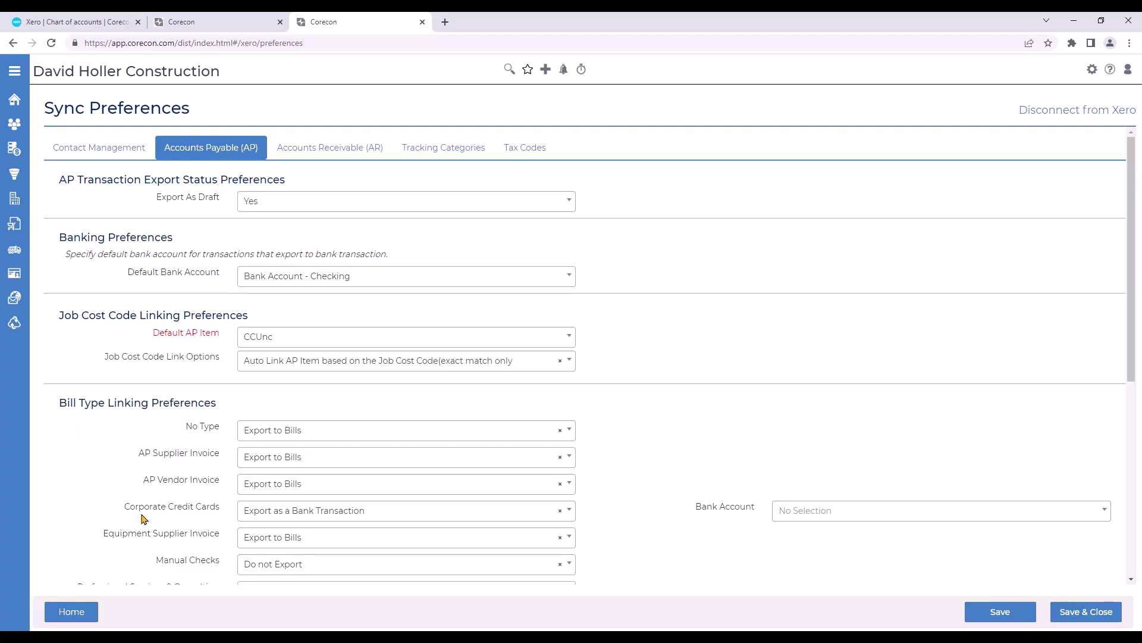
left_click(813, 516)
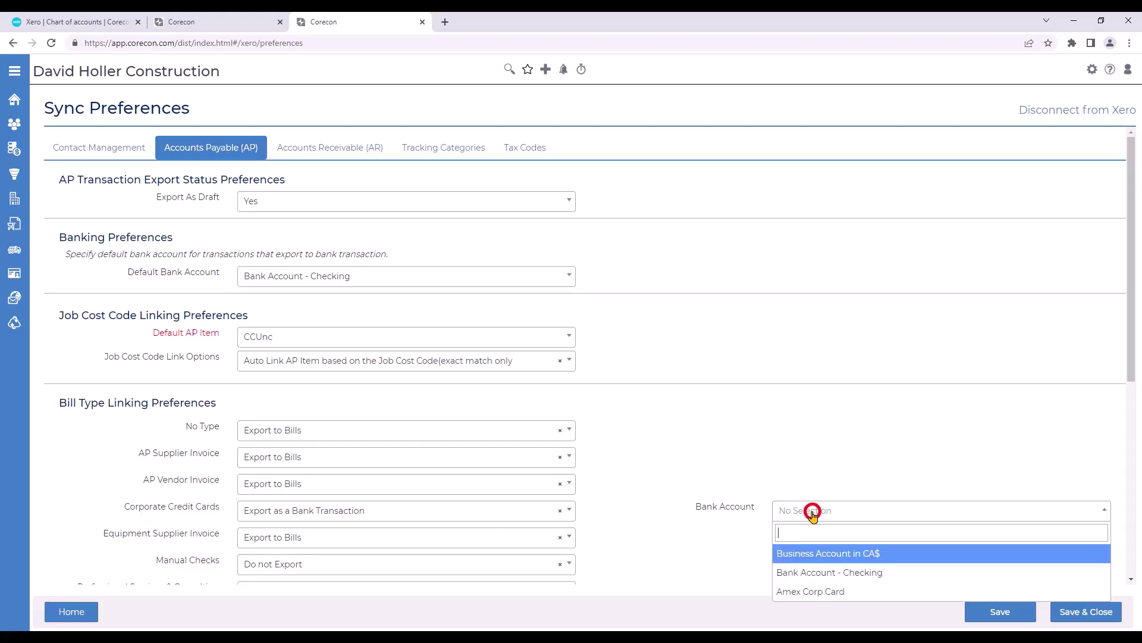
left_click(800, 591)
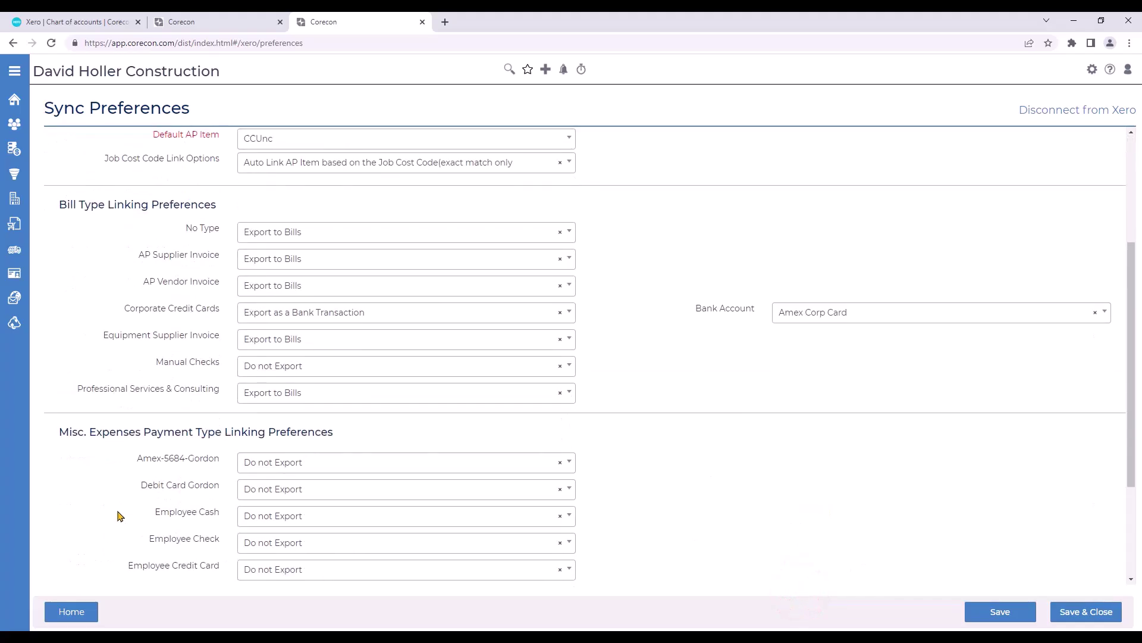
Set the Manual Checks bill type to Export as a Bank Transaction, using Bank Account - Checking.
scroll(116, 523, "down", 3)
left_click(276, 366)
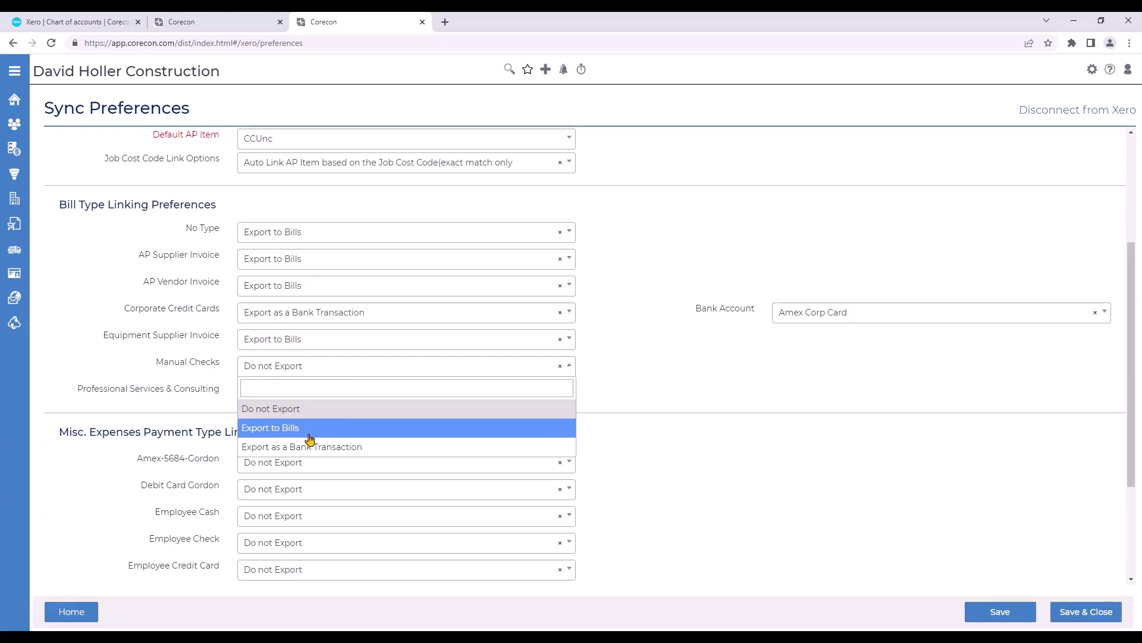
left_click(264, 447)
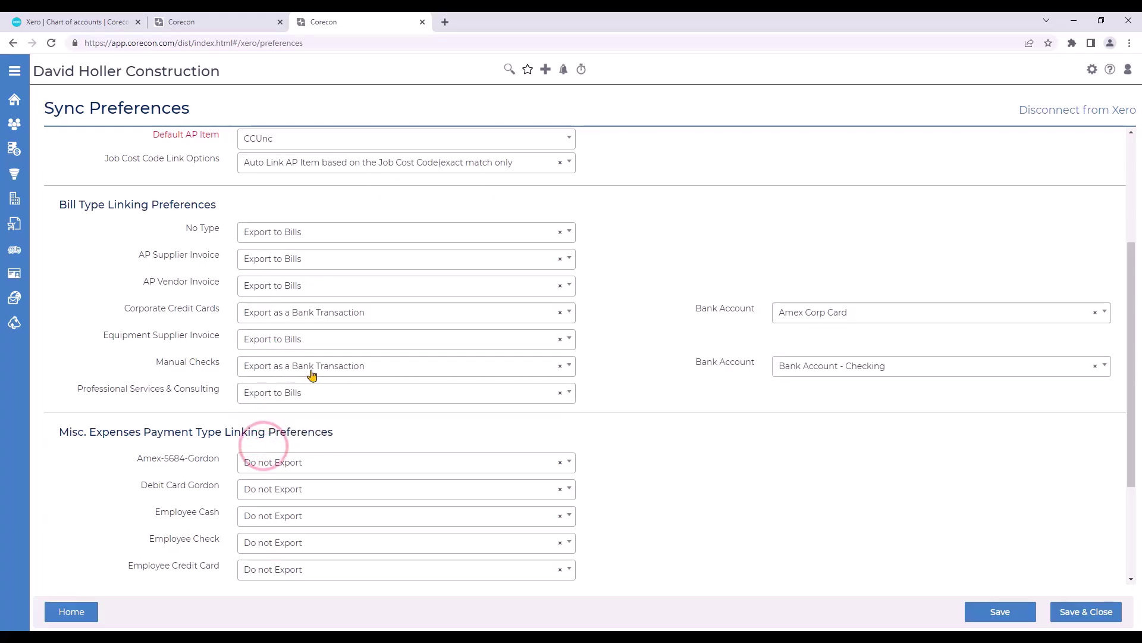
left_click(851, 373)
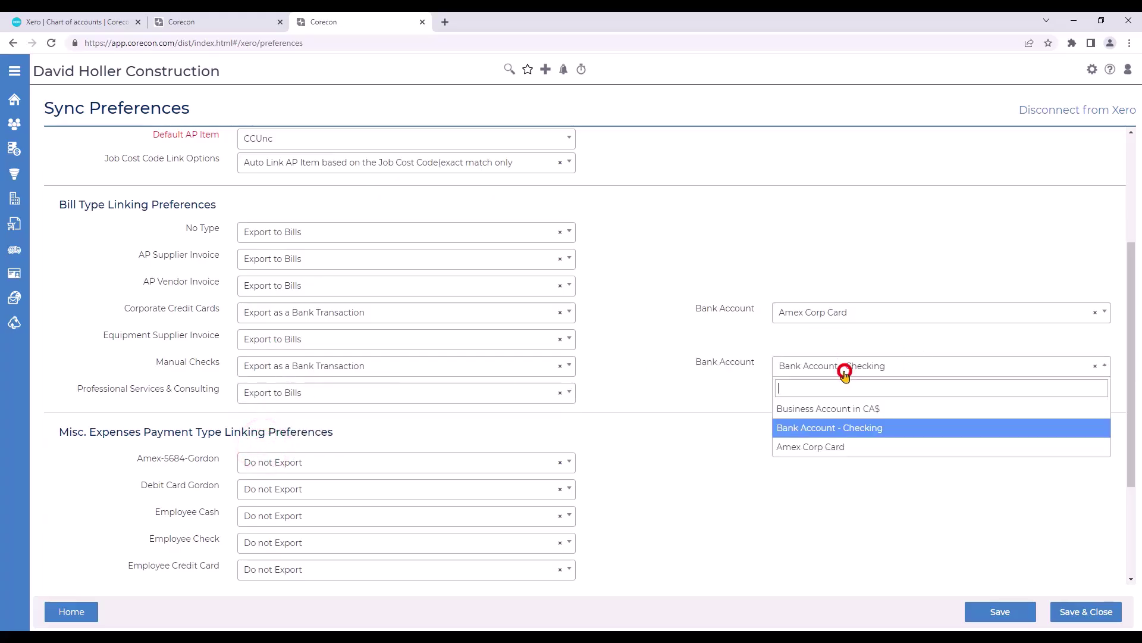
left_click(844, 435)
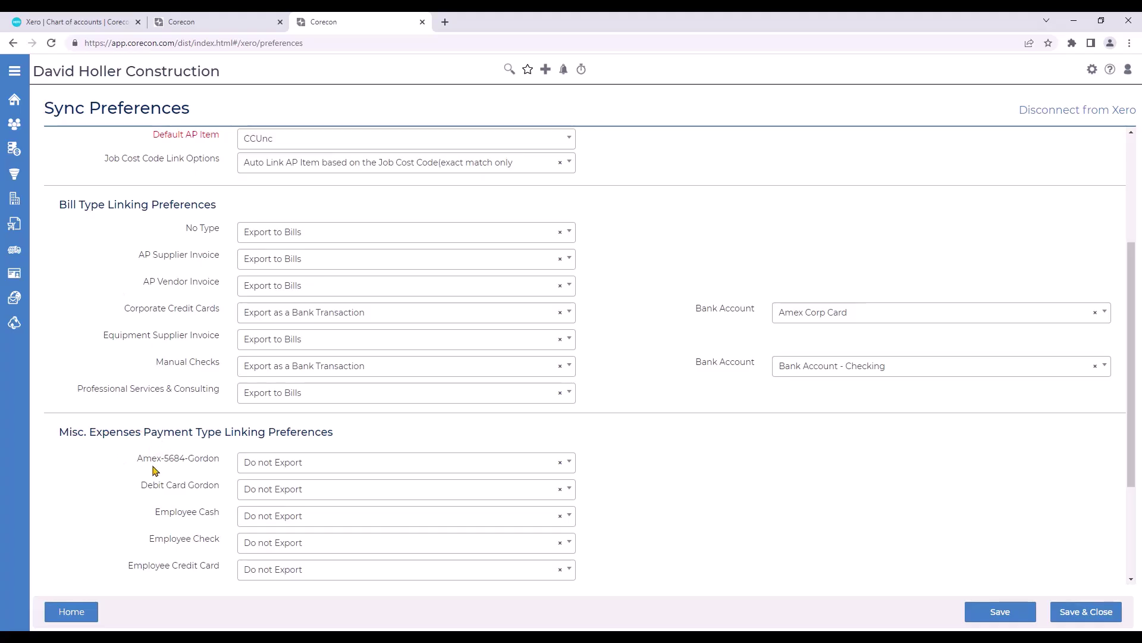
Set the Amex miscellaneous expenses payment type to Export as a Bank Transaction, using the Amex Corp Card bank account.
left_click(328, 463)
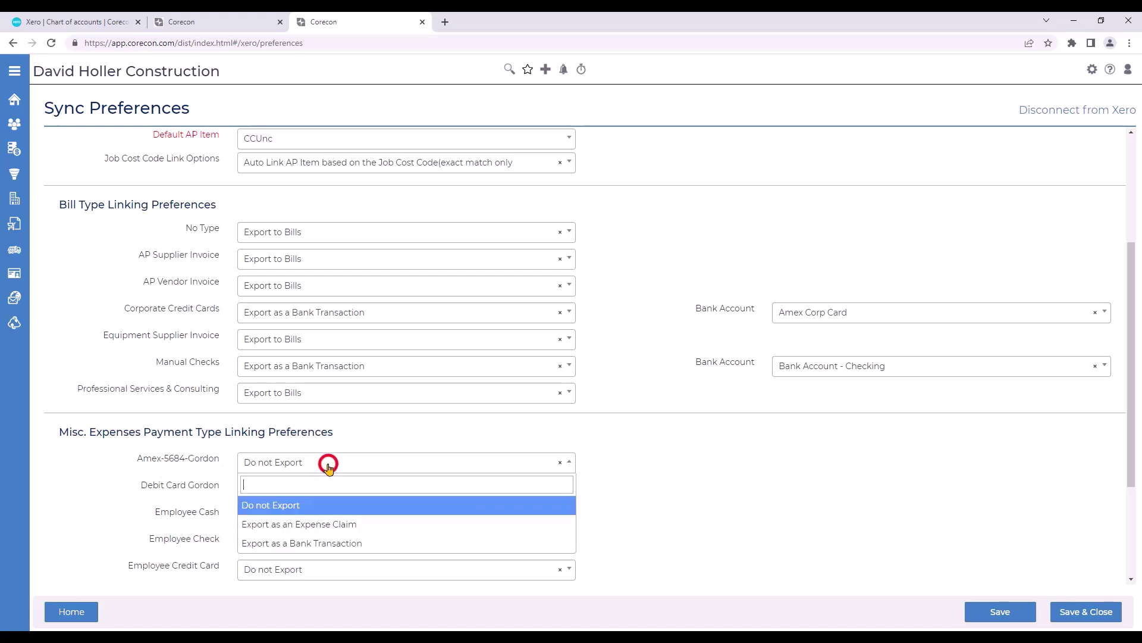
left_click(290, 542)
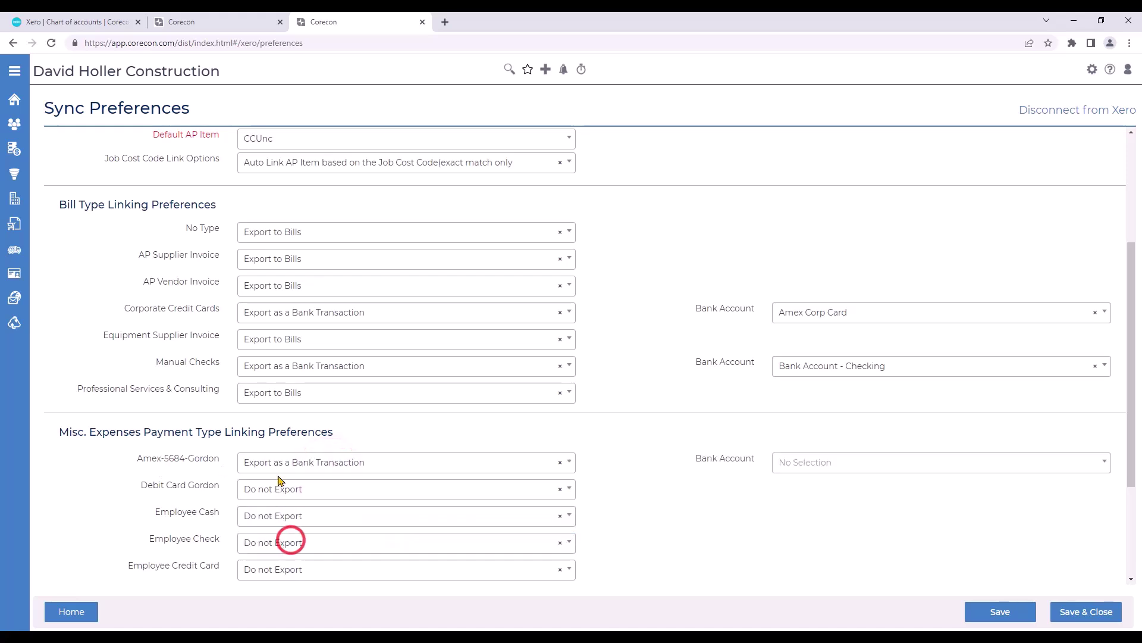
left_click(821, 465)
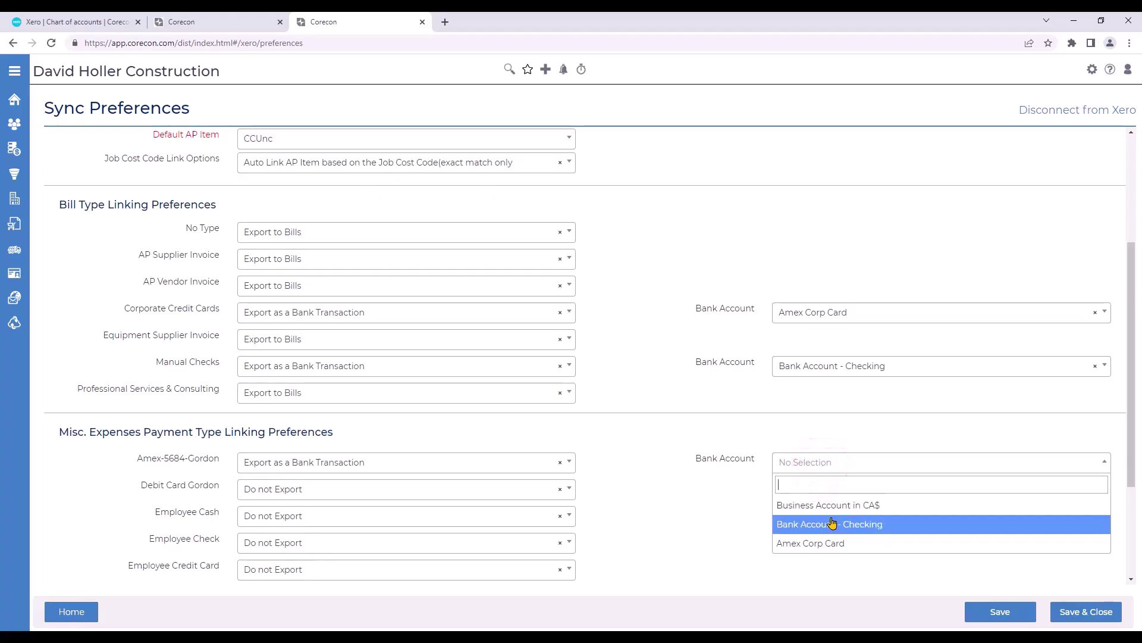
left_click(800, 543)
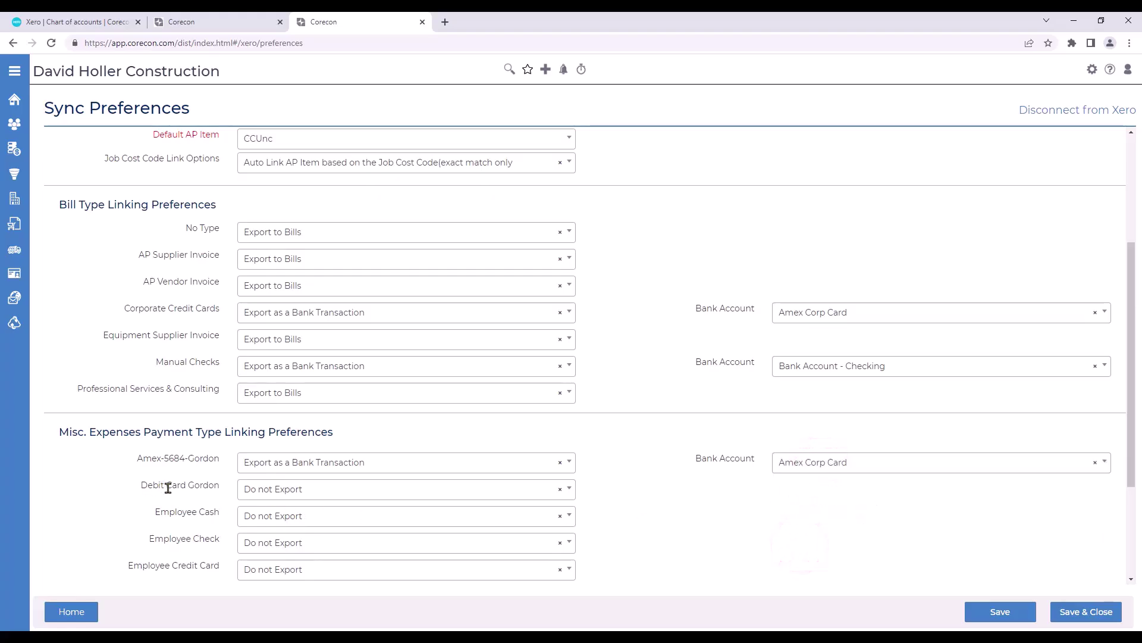
Set the debit card, Employee Cash, Employee Check, Employee Credit Card and Employee Other payment types to Export as a Bank Transaction.
left_click(270, 494)
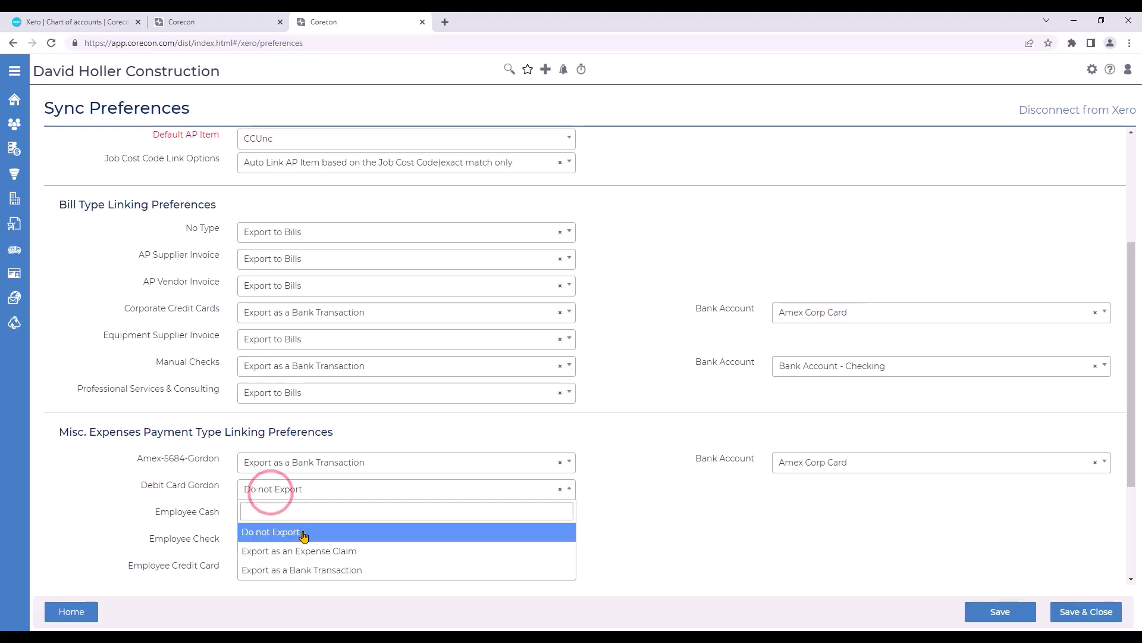
left_click(266, 573)
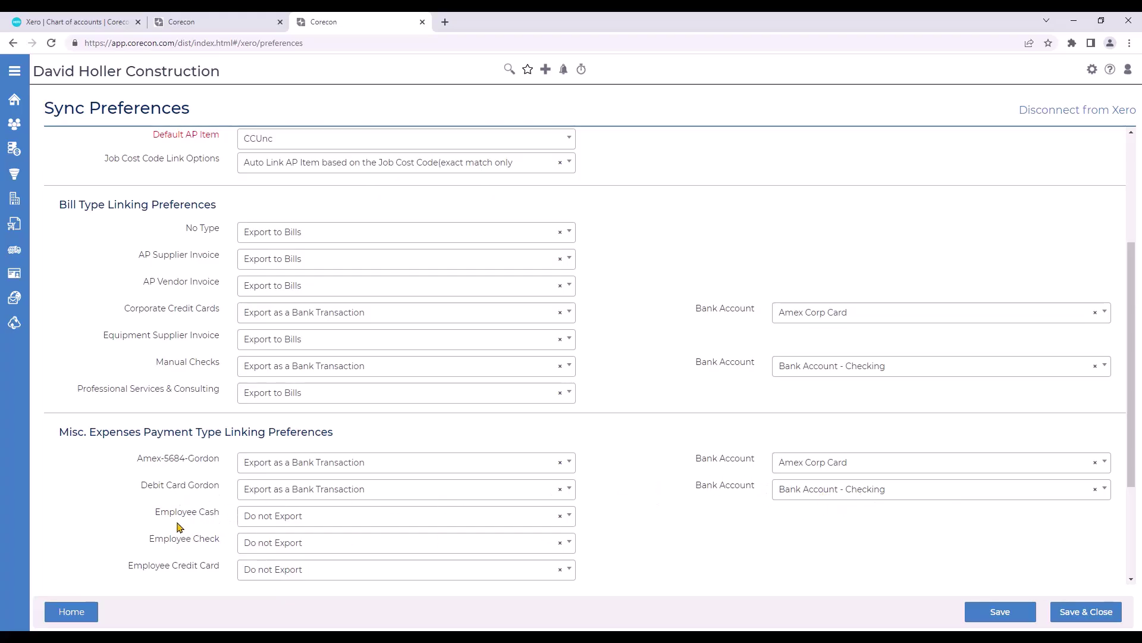
scroll(159, 537, "down", 2)
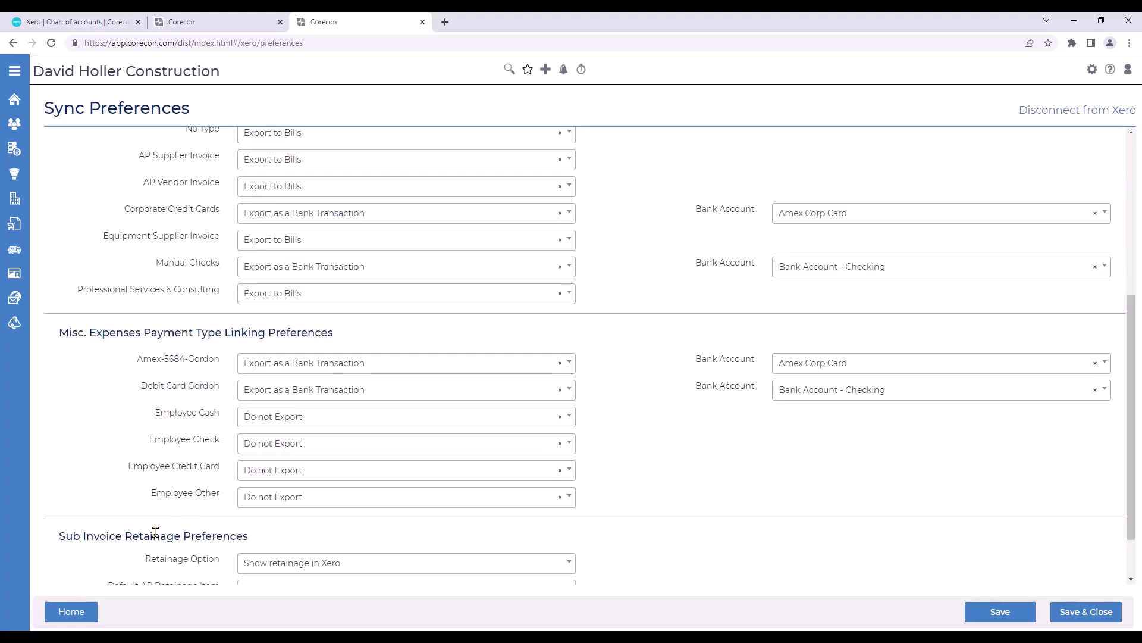
left_click(274, 421)
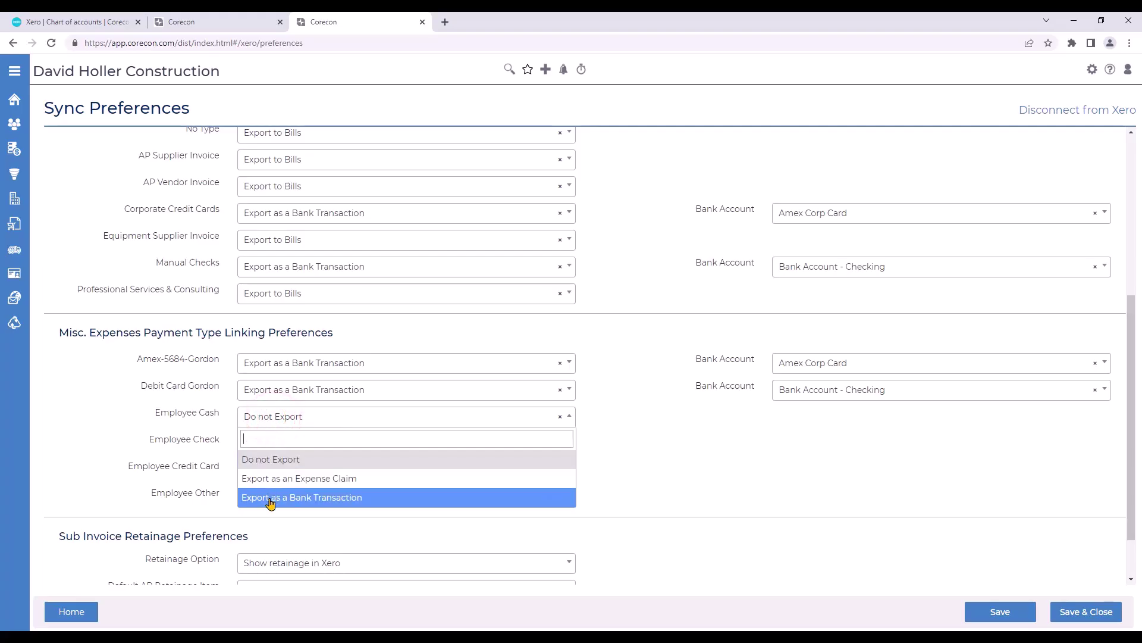
left_click(270, 500)
left_click(262, 443)
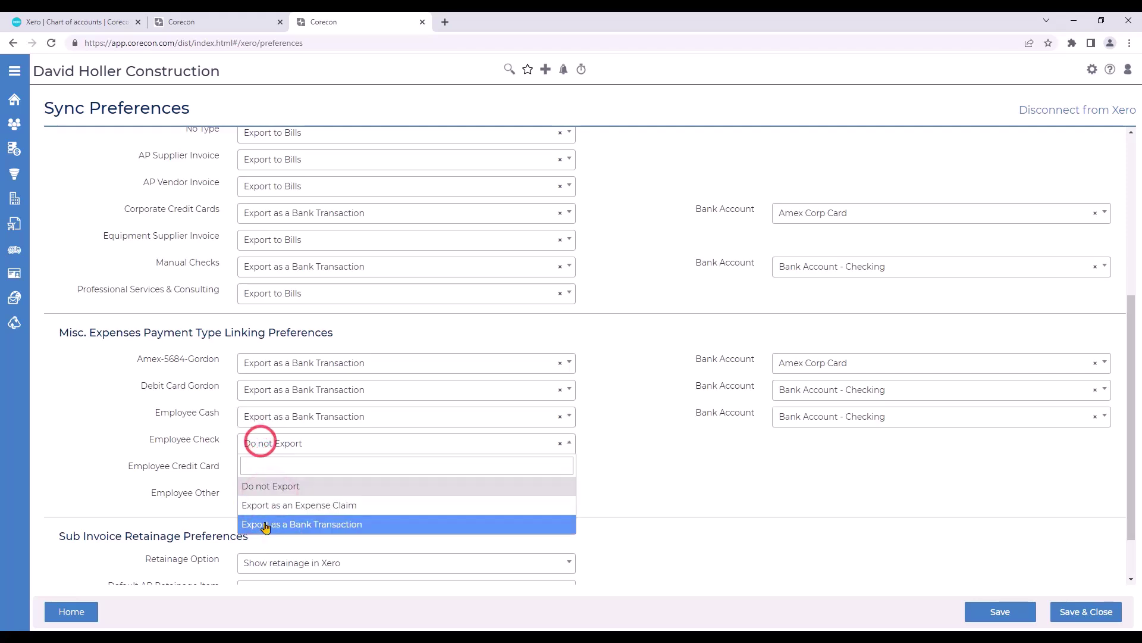
left_click(265, 523)
left_click(265, 470)
left_click(277, 548)
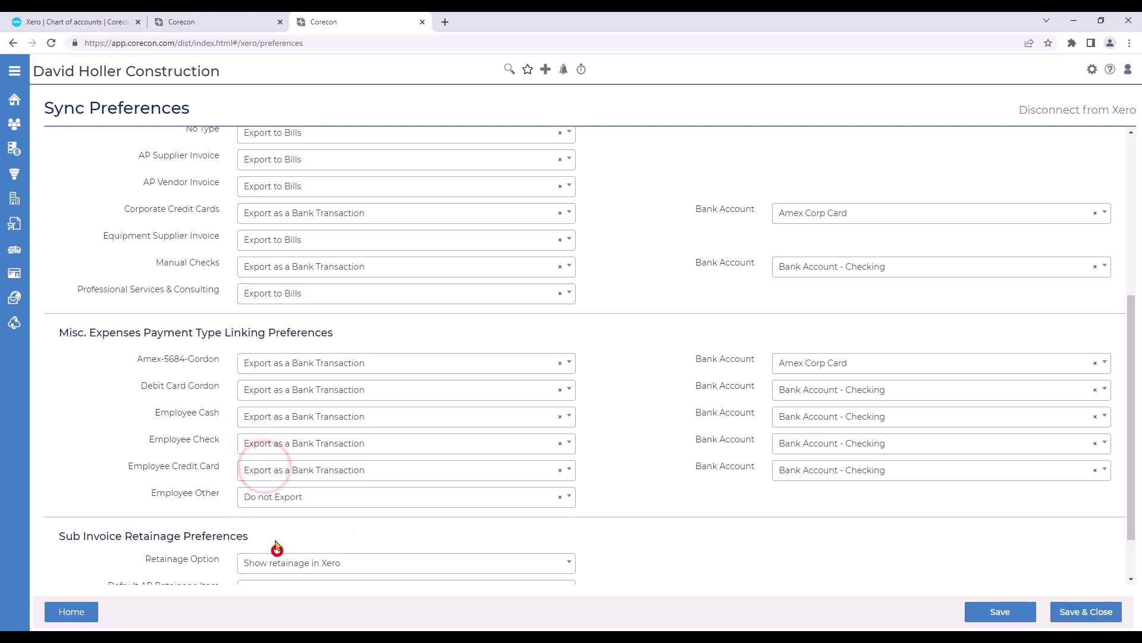
left_click(265, 501)
left_click(280, 575)
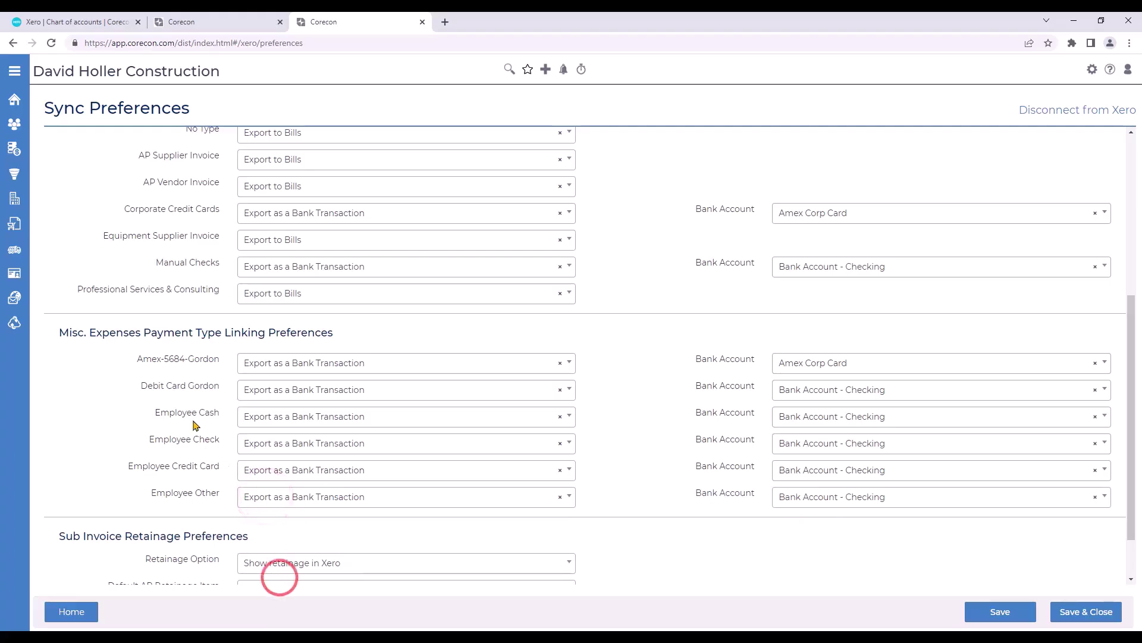
Choose Retention for both the default AP retainage item and the default AP billed retainage item, and save the preferences.
scroll(750, 566, "down", 2)
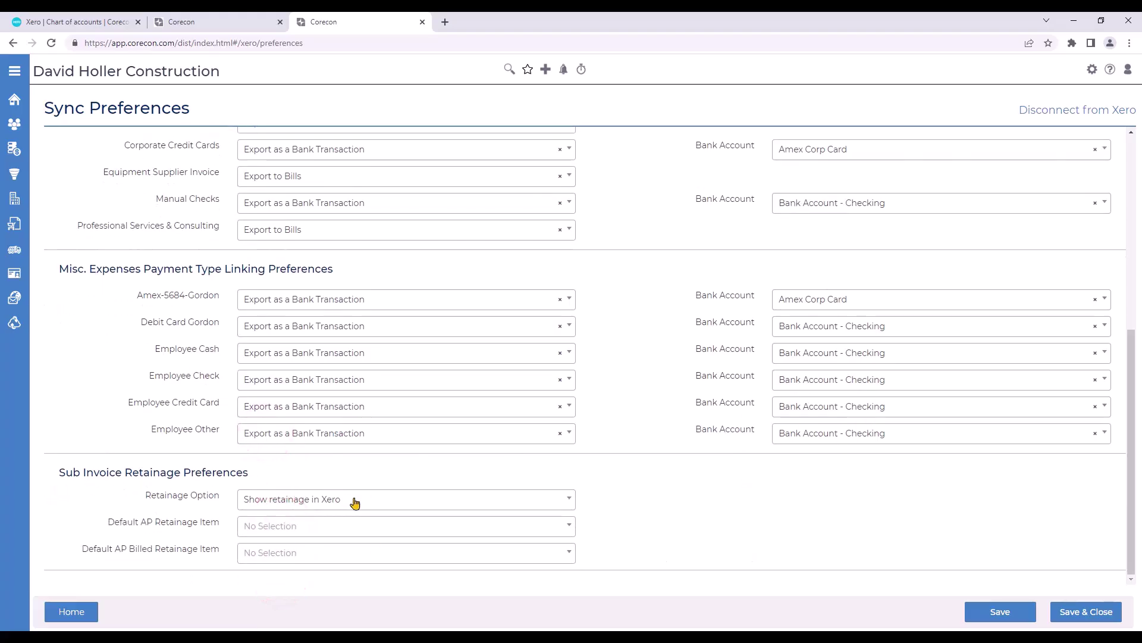
left_click(281, 527)
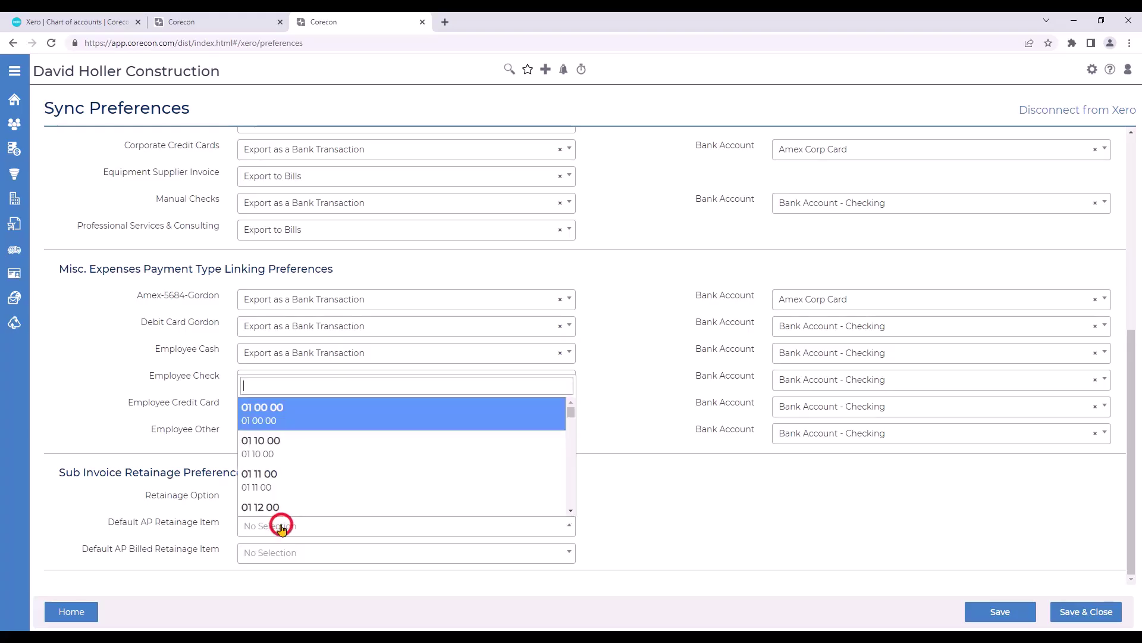
type("ret")
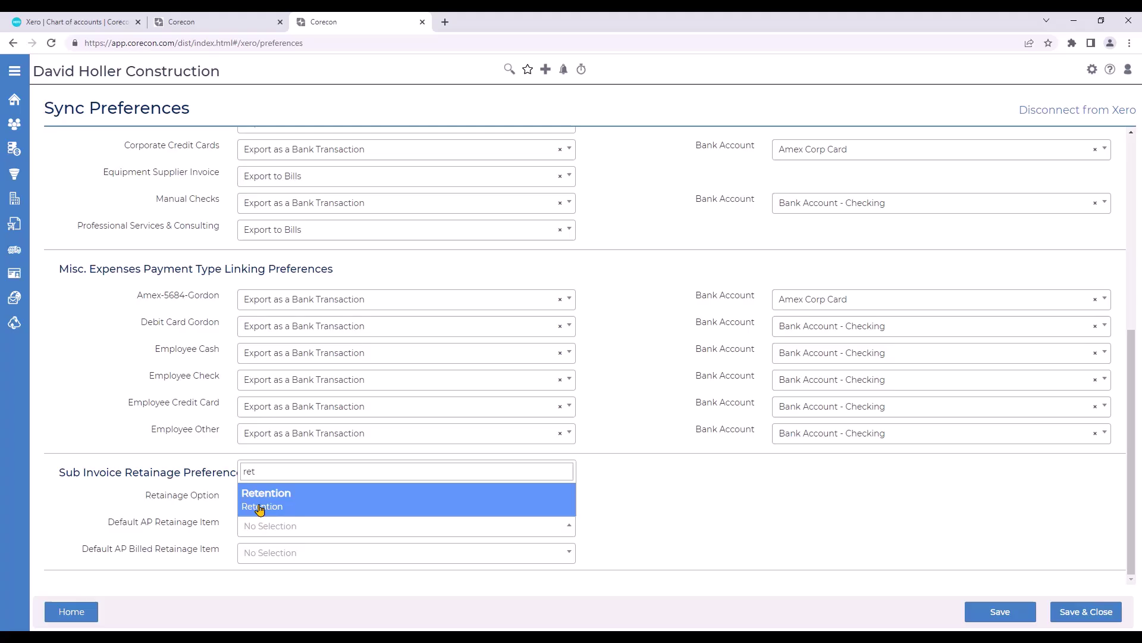
left_click(260, 509)
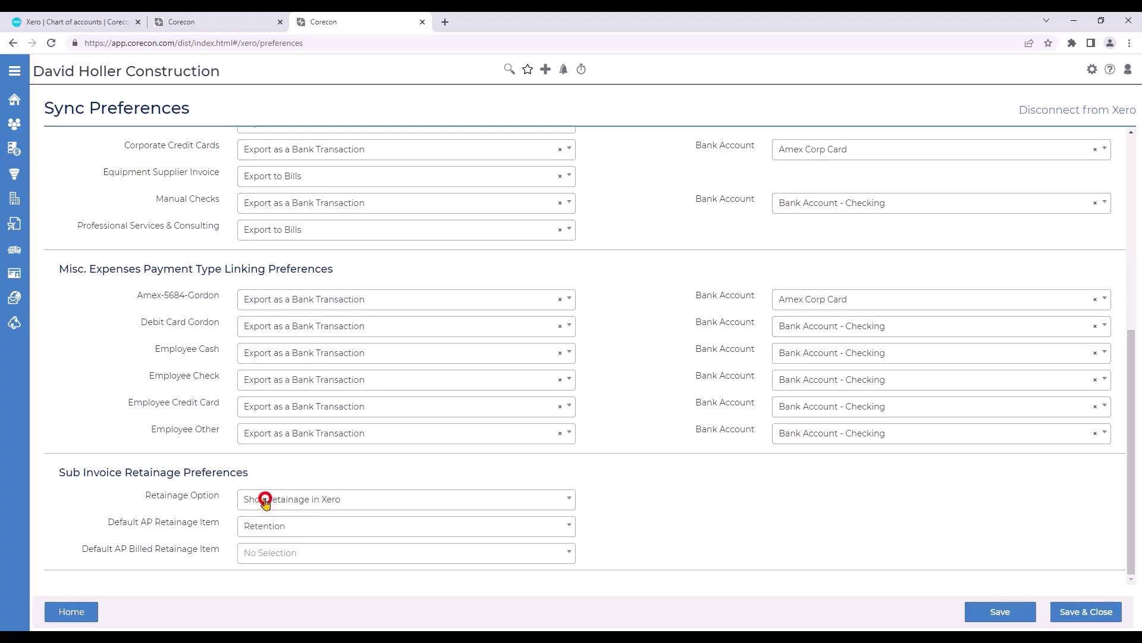
left_click(269, 559)
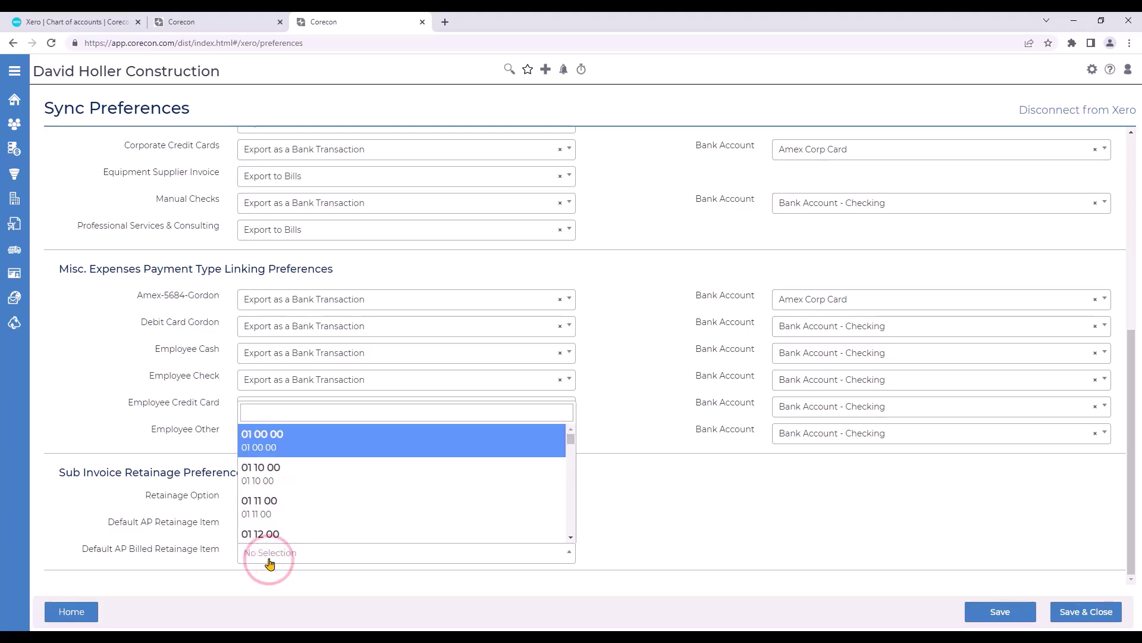
type("ret")
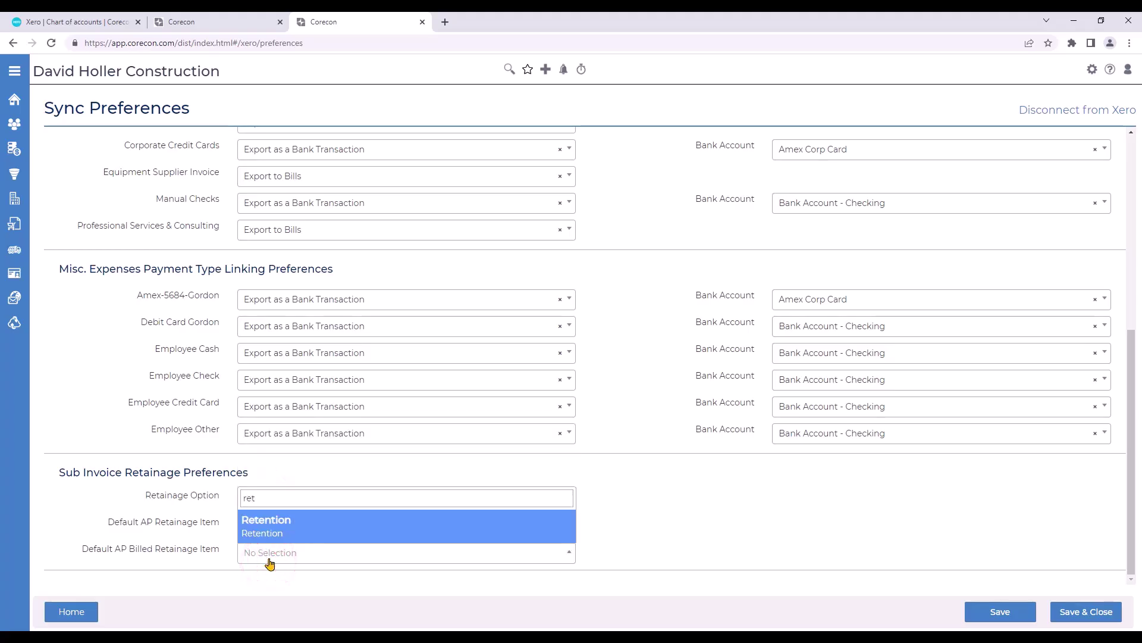
left_click(288, 527)
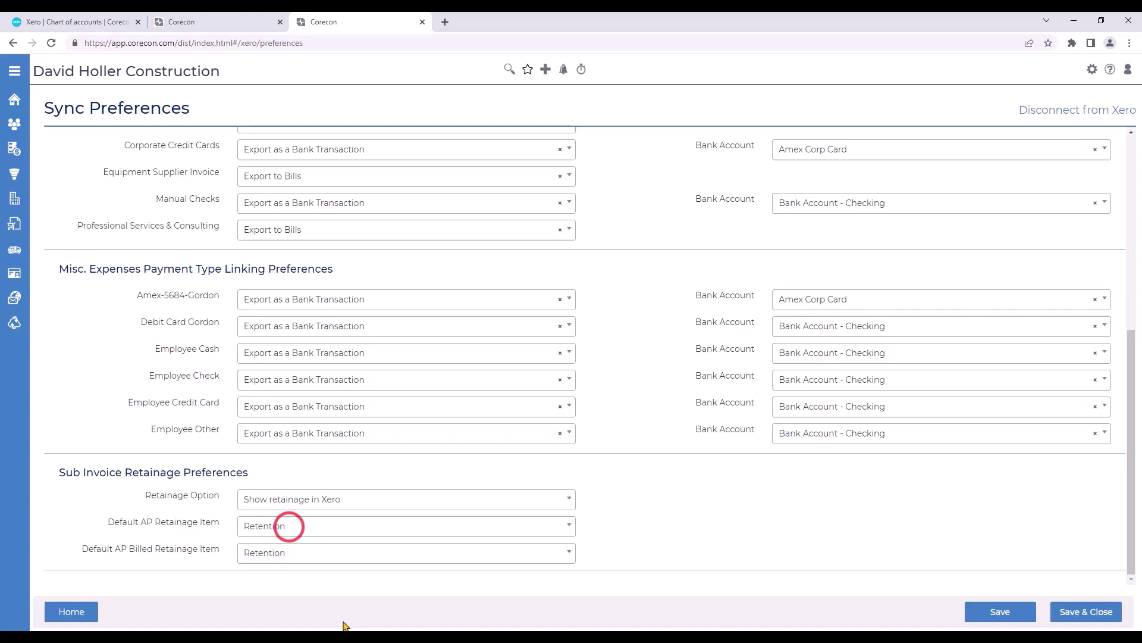
left_click(995, 619)
left_click(713, 157)
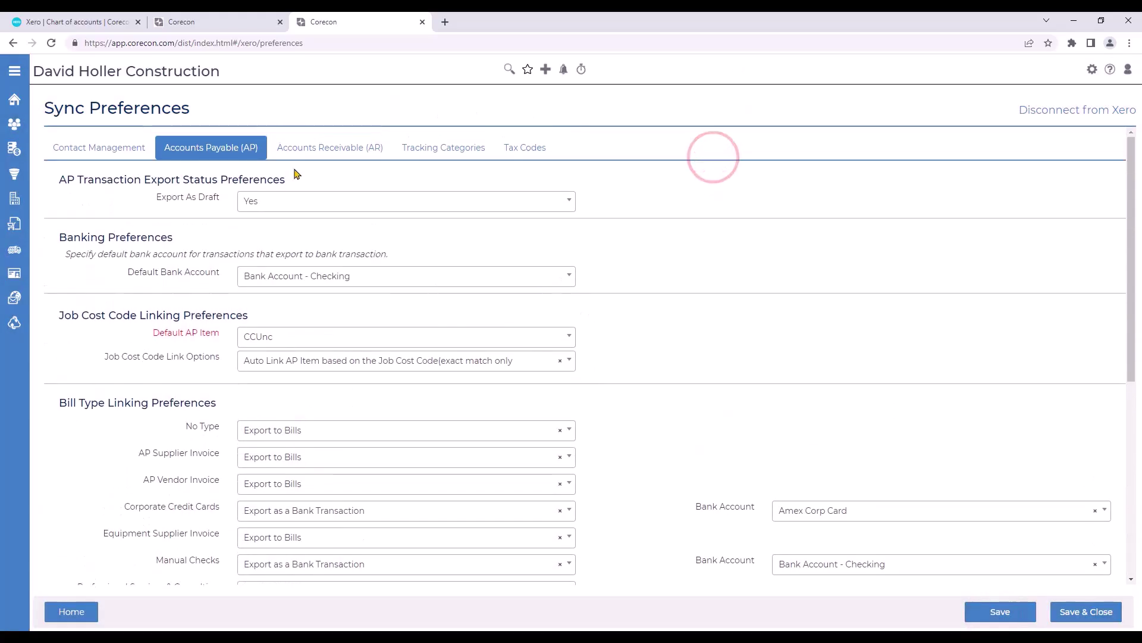
In the accounts receivable preferences, set the default AR item to CCUnc and auto-link AR items by exact Job Cost Code match.
left_click(300, 146)
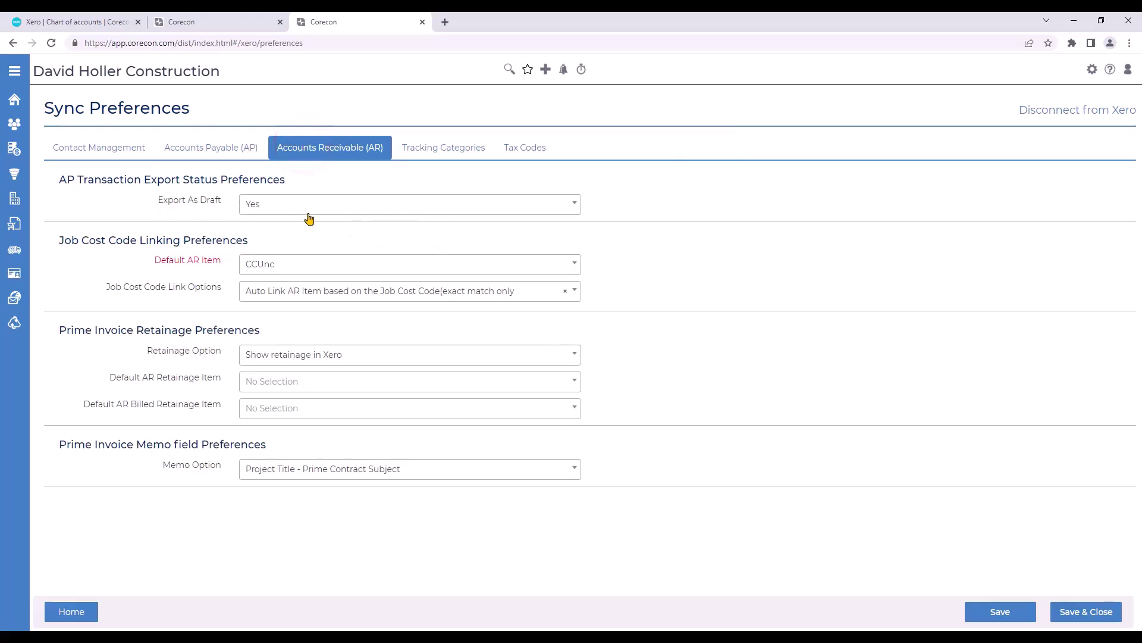
left_click(277, 263)
left_click(263, 387)
left_click(281, 295)
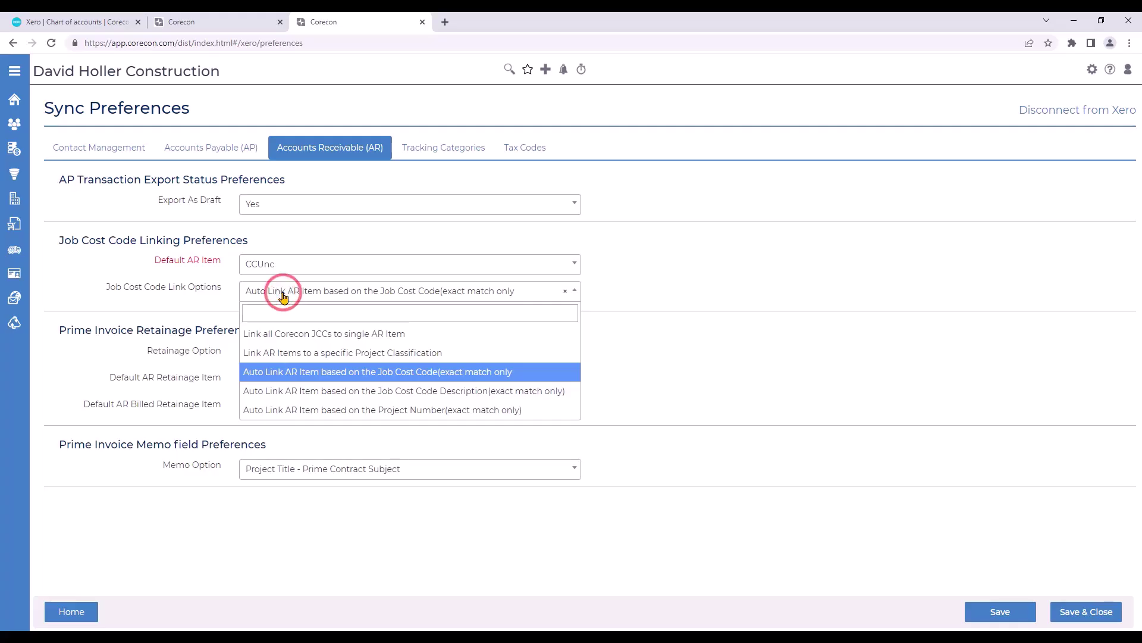
left_click(471, 374)
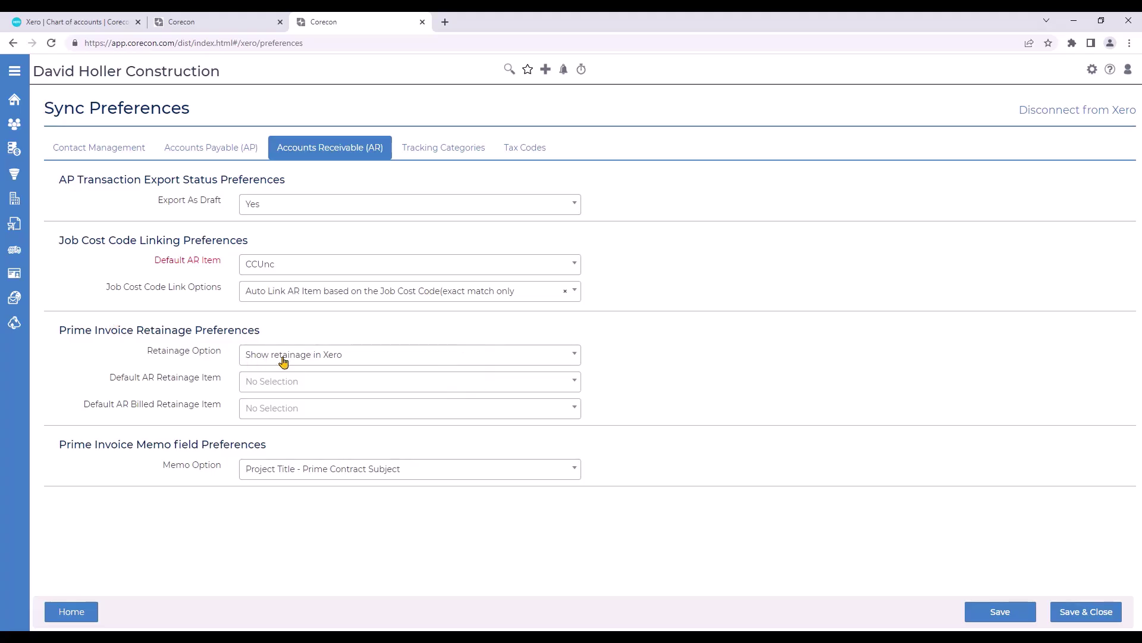
Choose Retention for both the default AR retainage item and the default AR billed retainage item.
left_click(298, 382)
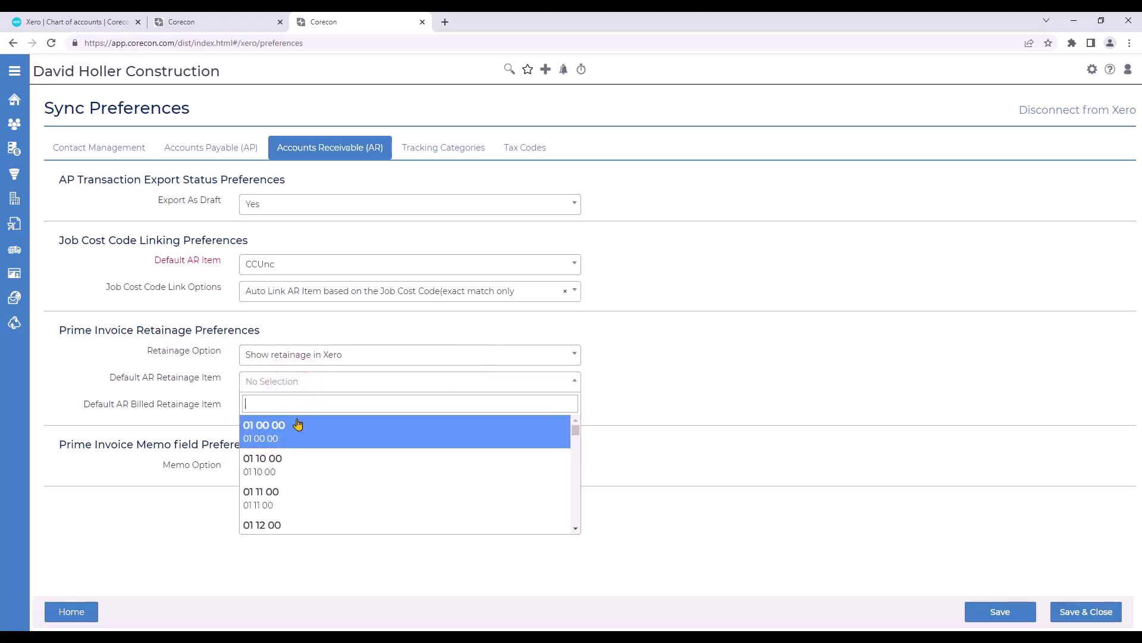
type("ret")
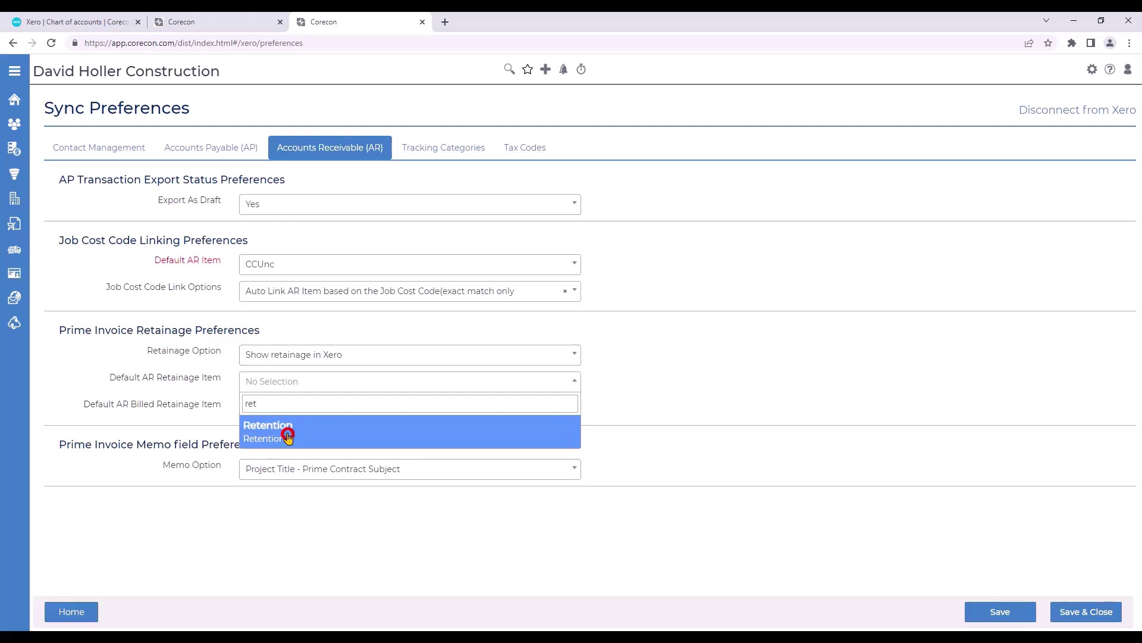
left_click(287, 433)
left_click(272, 408)
type("ret")
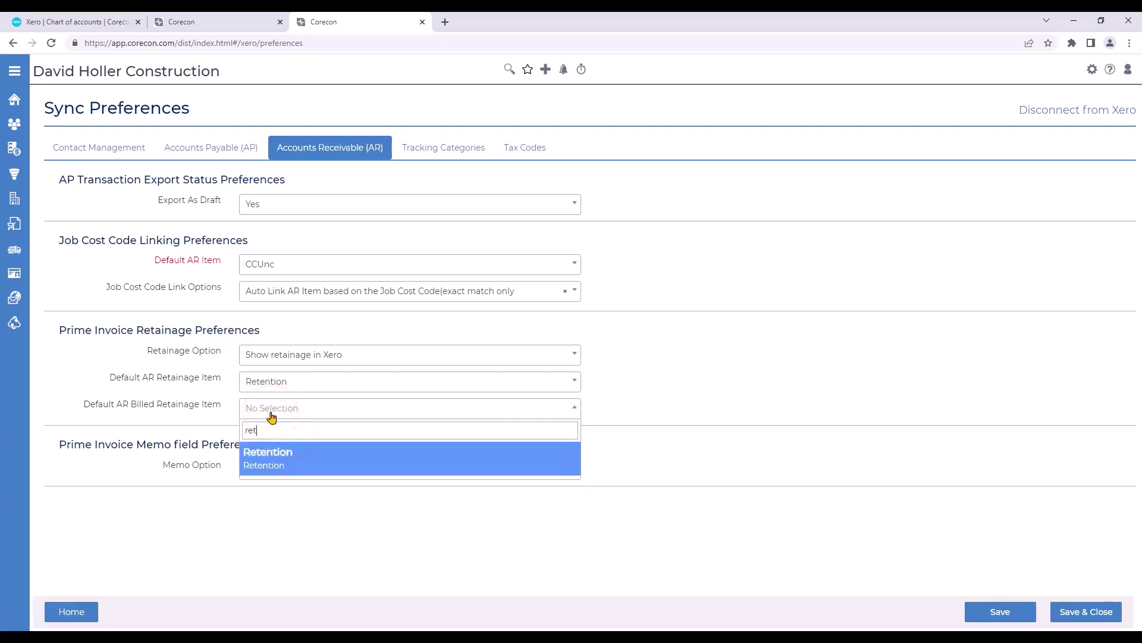
left_click(264, 462)
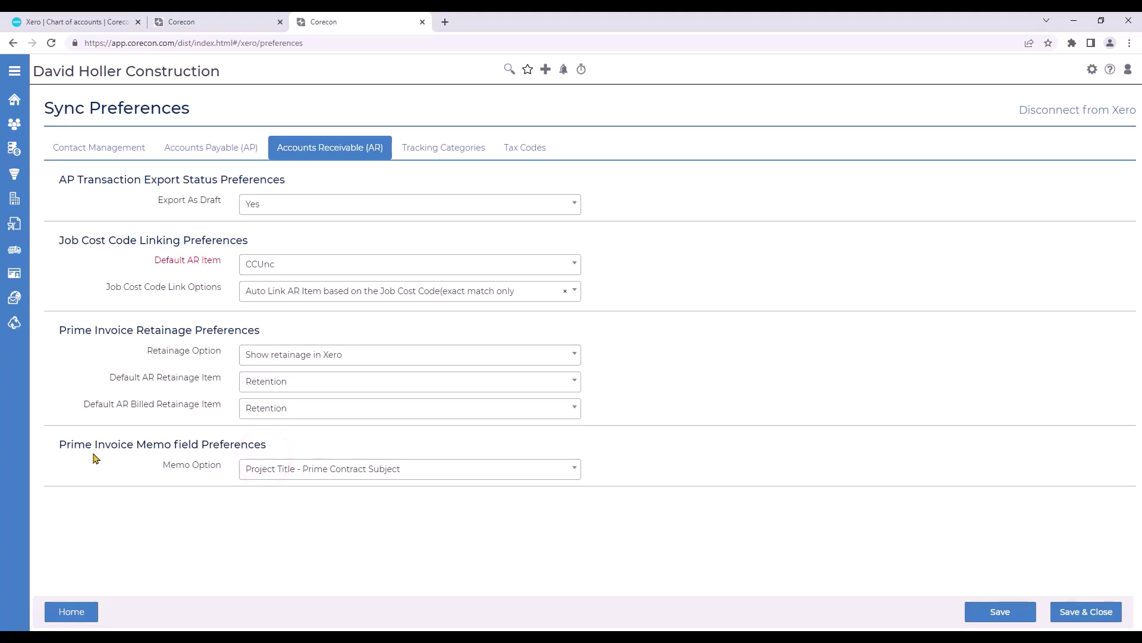
Set the prime invoice memo option to Project Title - Prime Contract Subject and save the accounts receivable preferences.
left_click(314, 470)
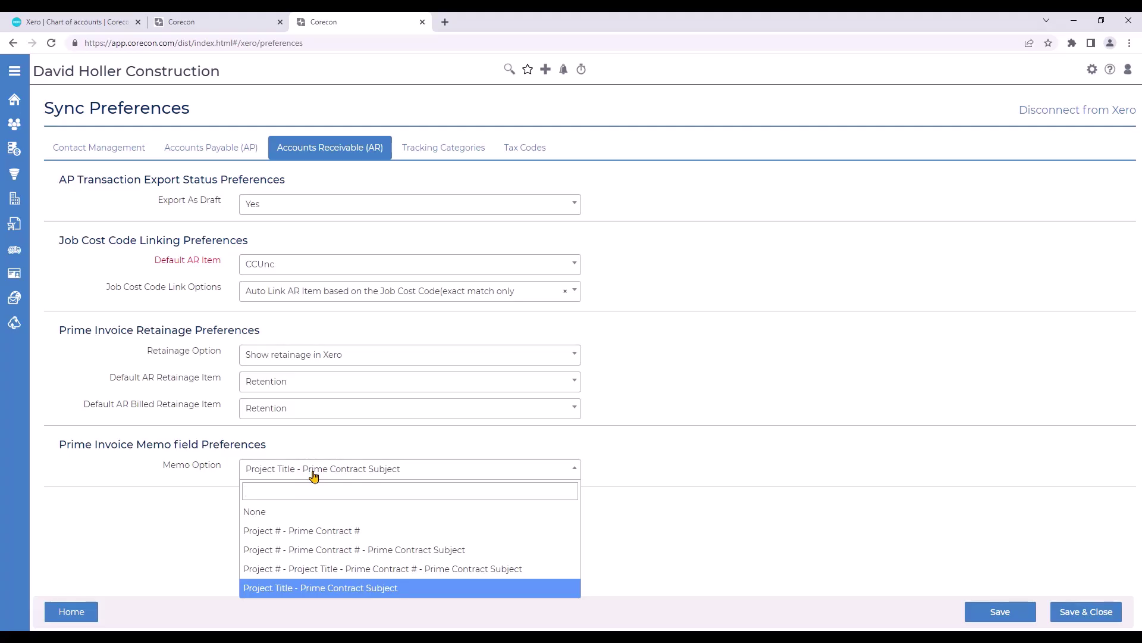
left_click(323, 588)
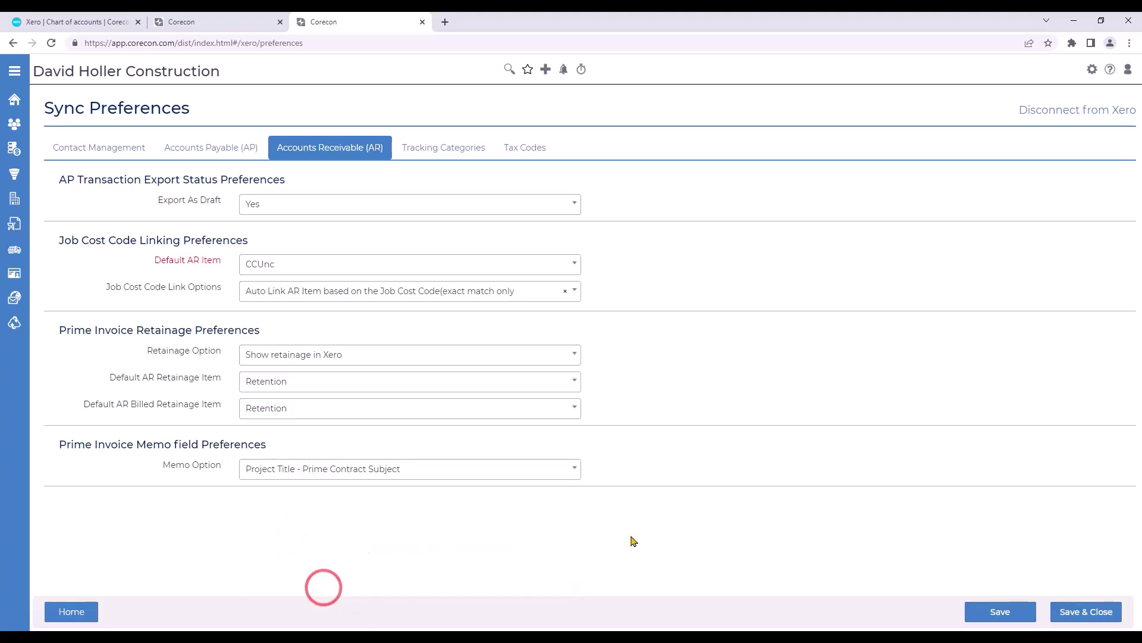
left_click(993, 613)
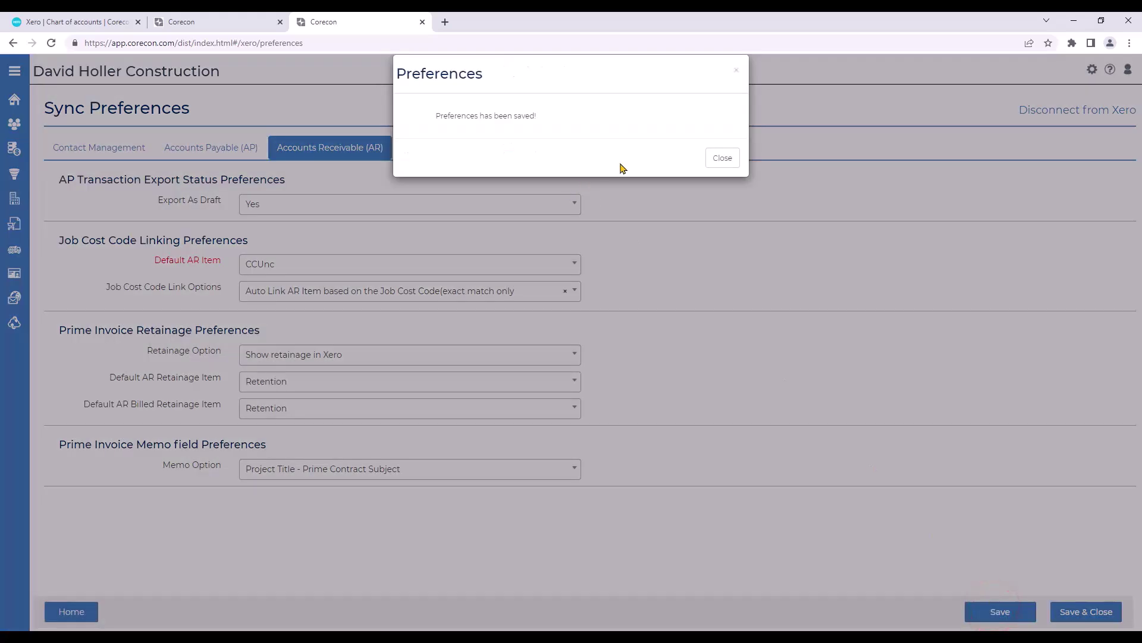
left_click(711, 162)
In the tracking categories preferences, set the method to Do not use Tracking Categories.
left_click(432, 147)
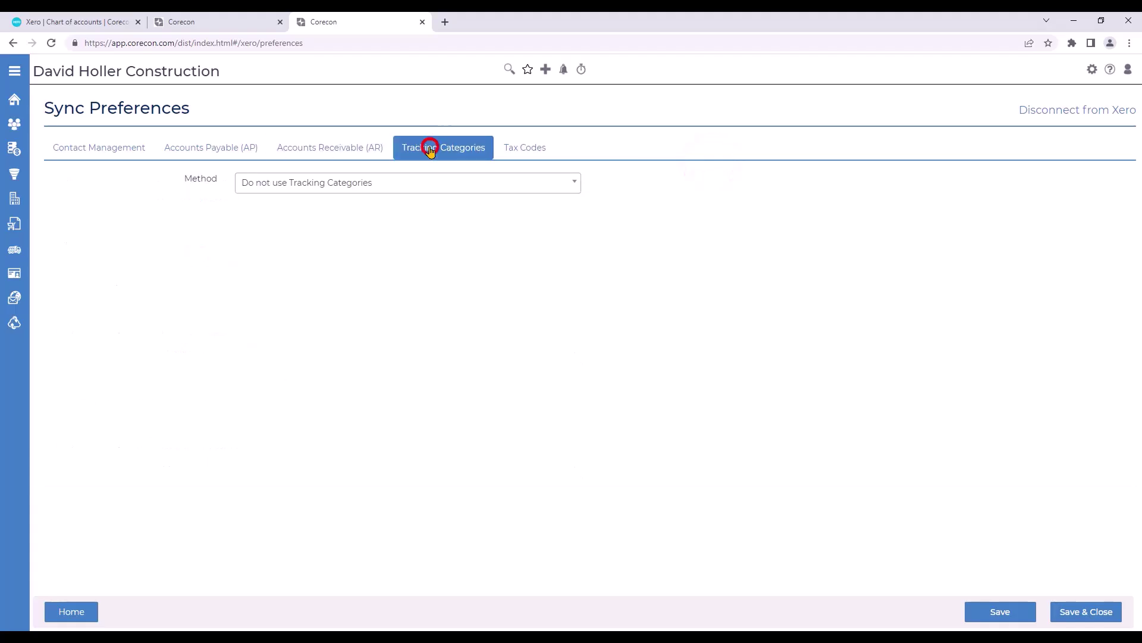
left_click(324, 185)
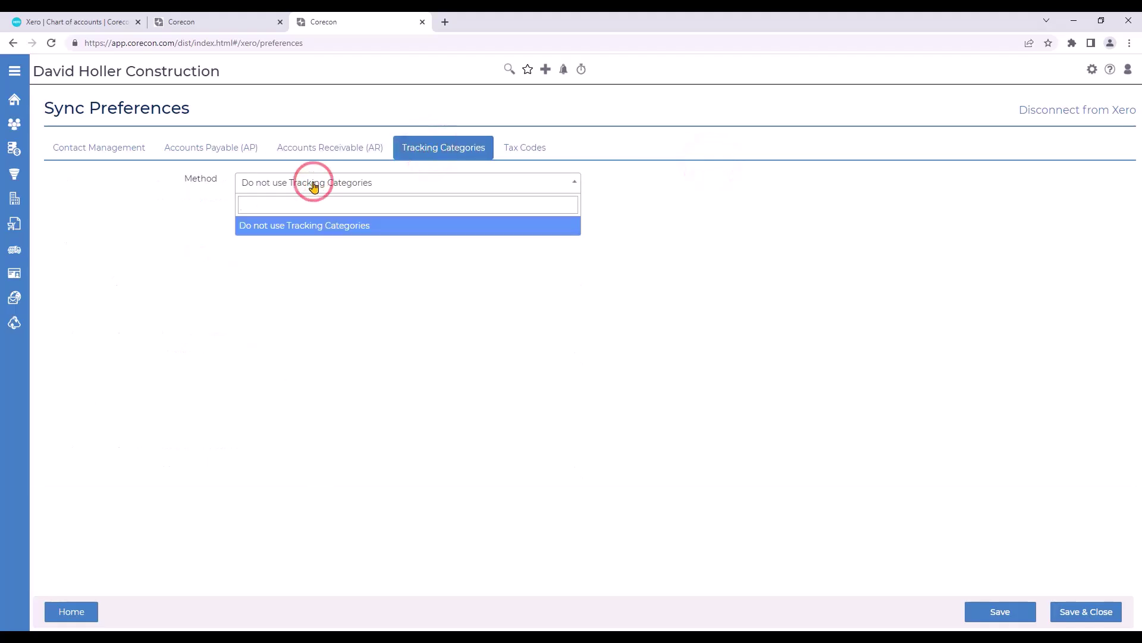
left_click(294, 230)
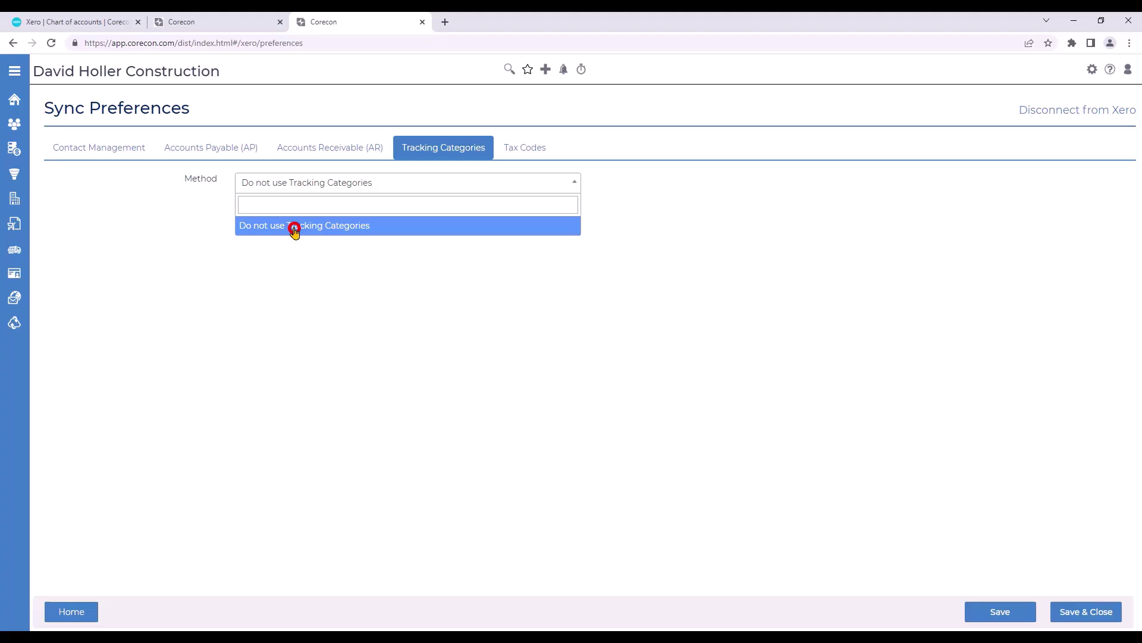
Review the Xero tax codes mapped to the Corecon tax codes, then save and close the sync preferences.
left_click(524, 153)
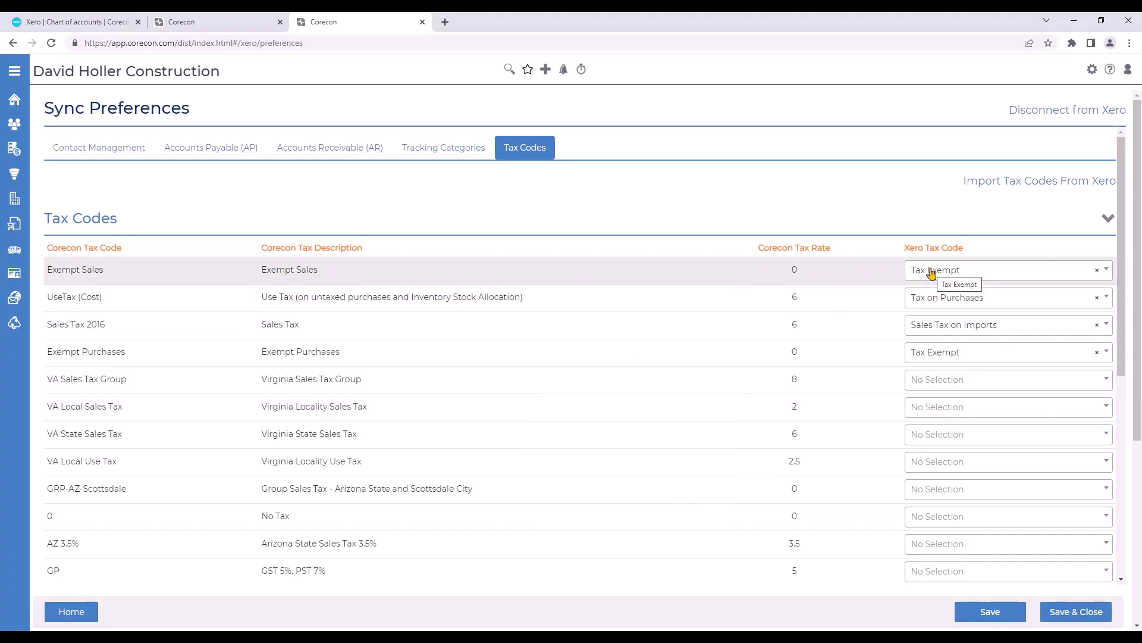
left_click(922, 353)
left_click(922, 353)
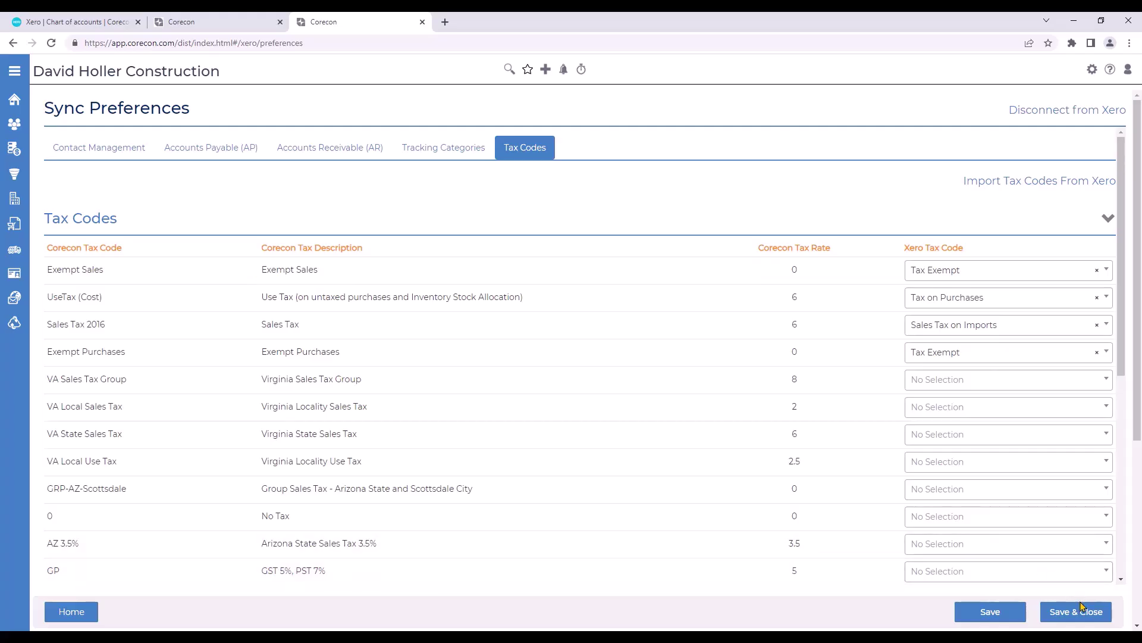
left_click(1052, 612)
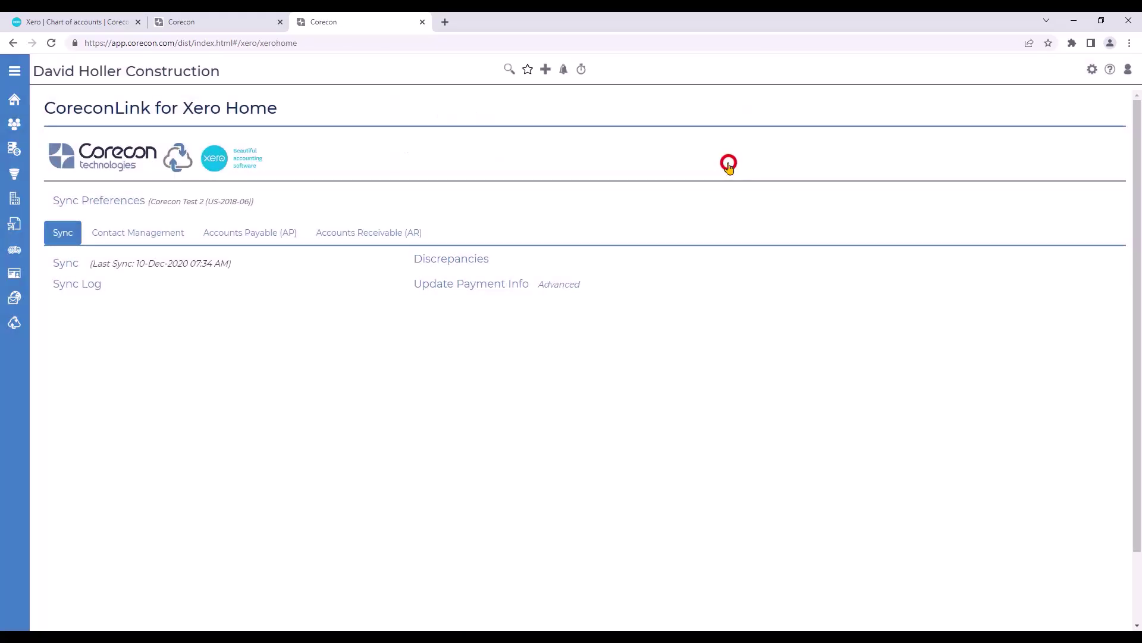
left_click(729, 165)
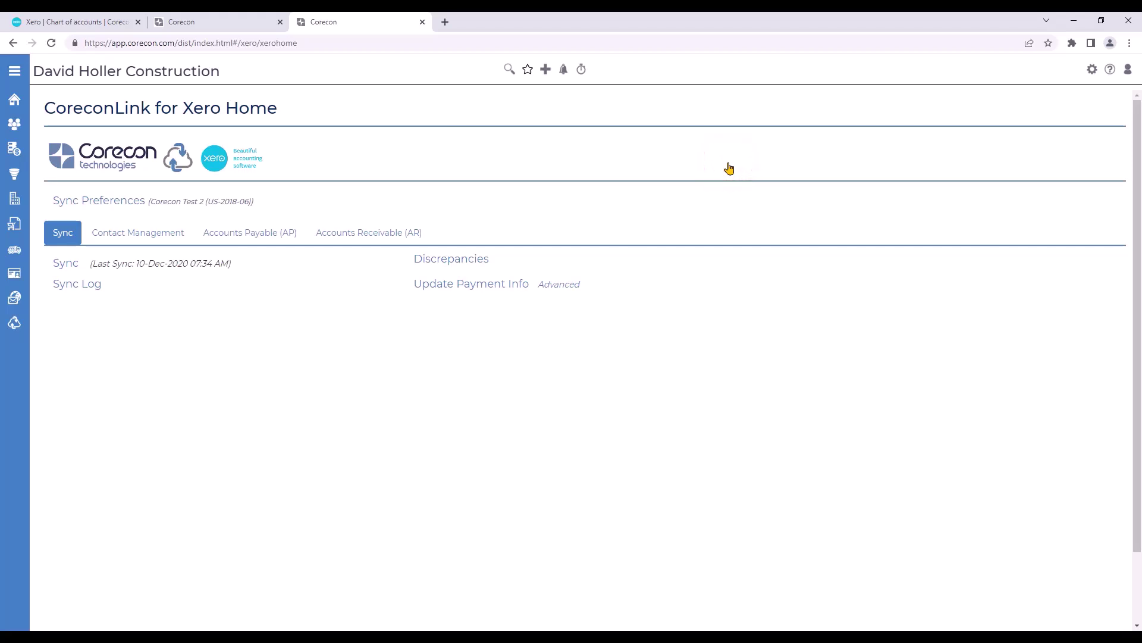